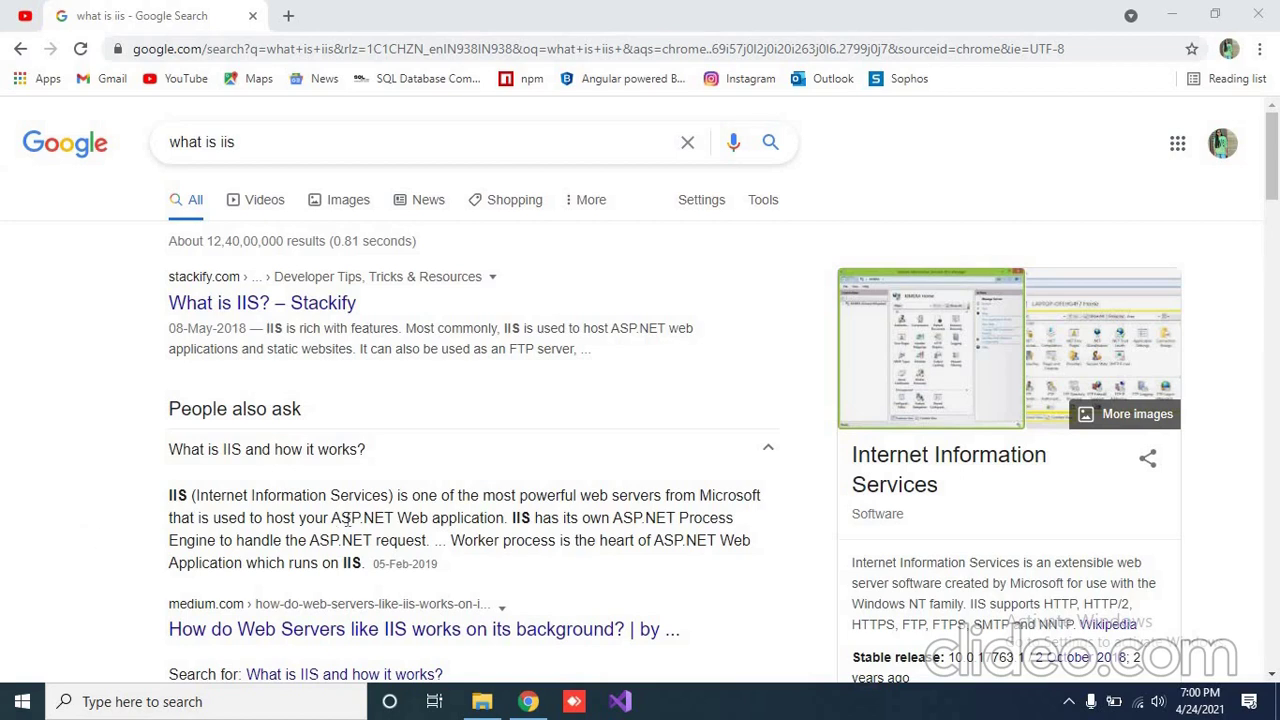
Step: Clear the highlighted ASP.NET Web text and dismiss the IISExpress search results
drag(342, 518, 450, 518)
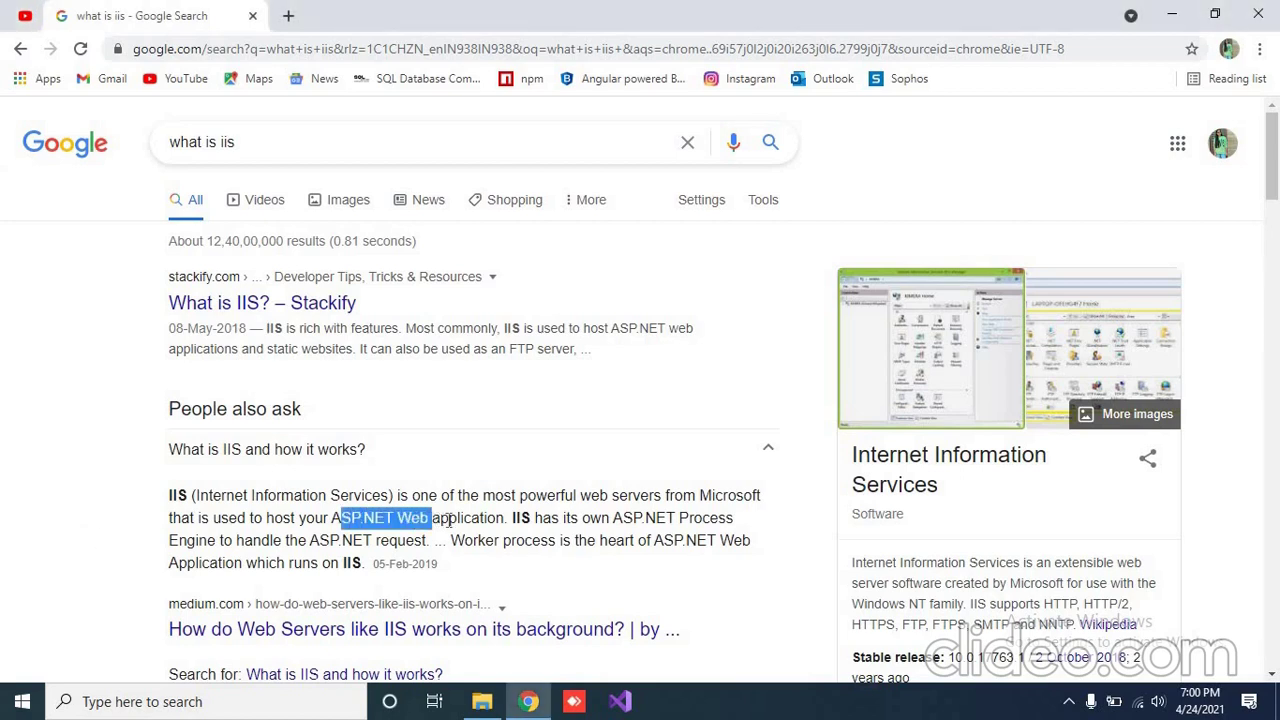
click(117, 493)
scroll(117, 493, down, 2)
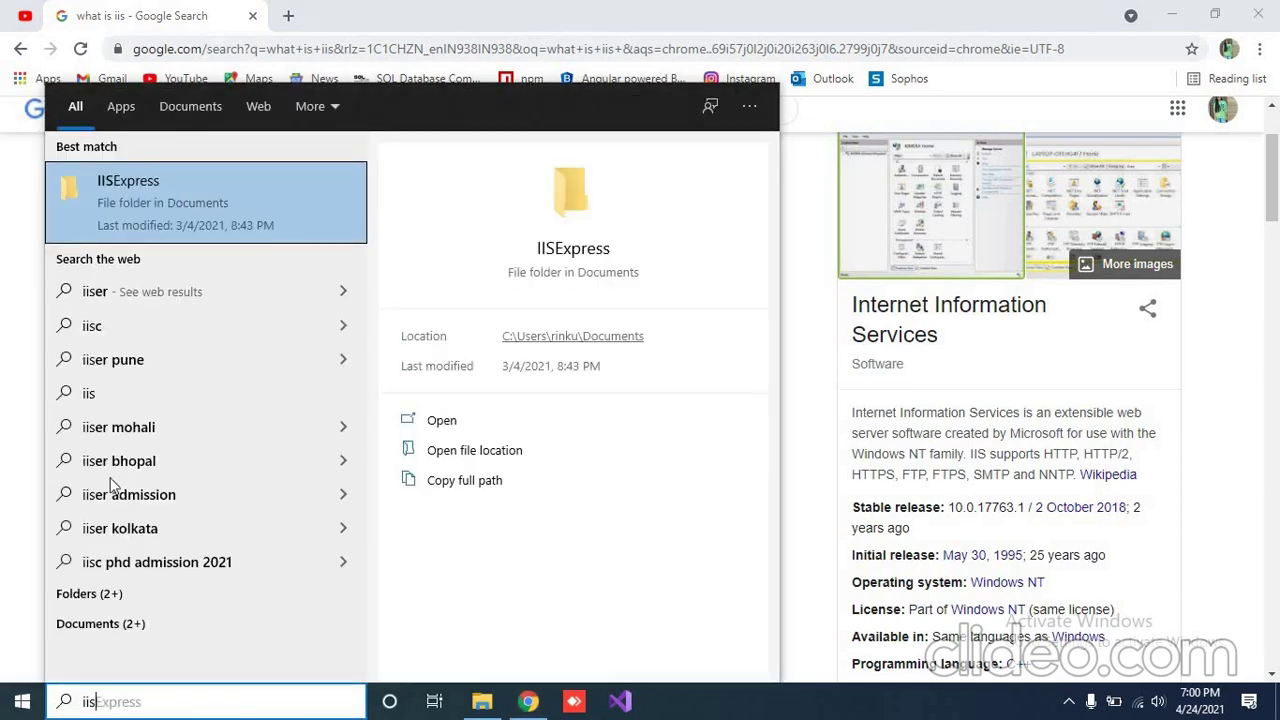
click(3, 212)
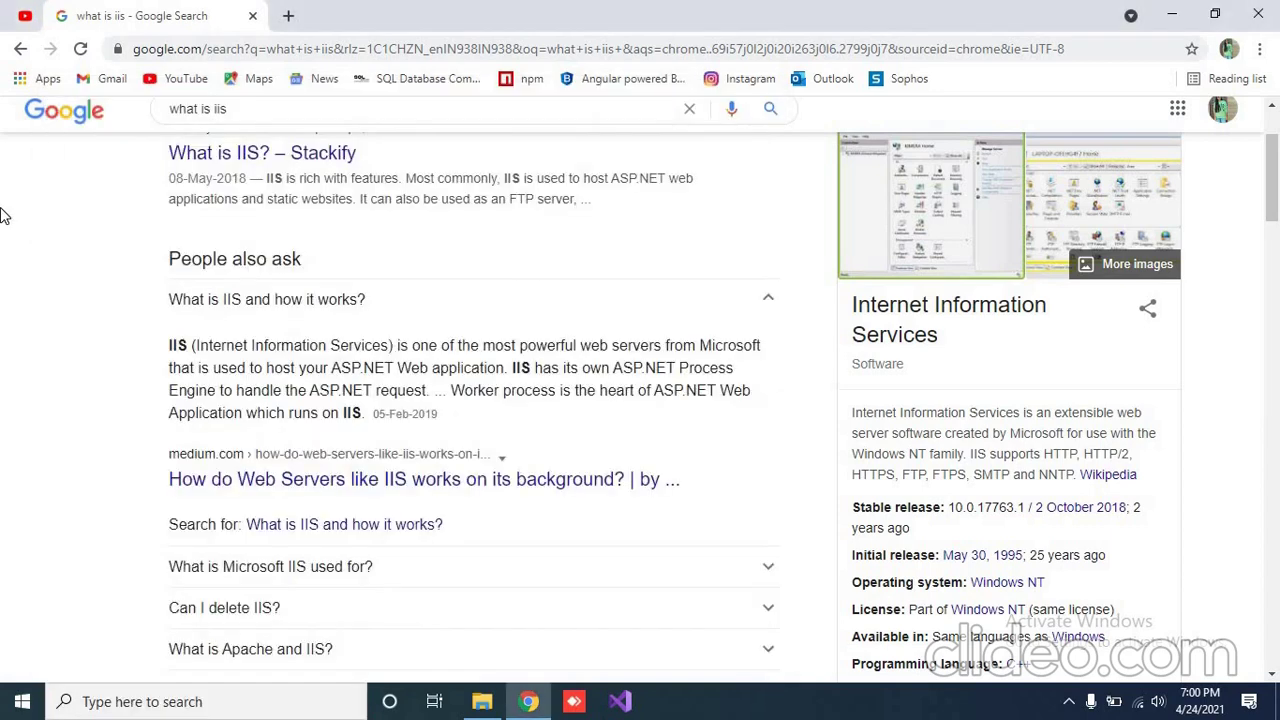
Step: Search 'contr' to reach Control Panel, then go to Programs > Turn Windows features on or off
key(super)
text(contr)
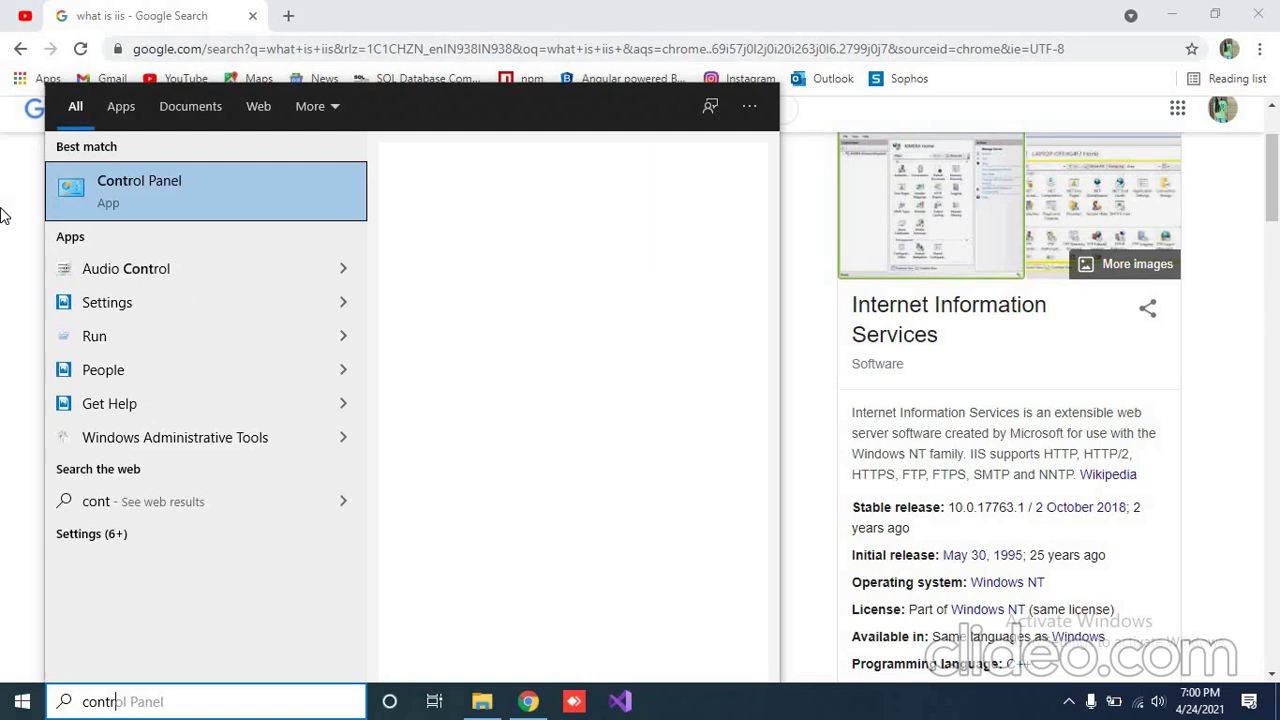
click(147, 176)
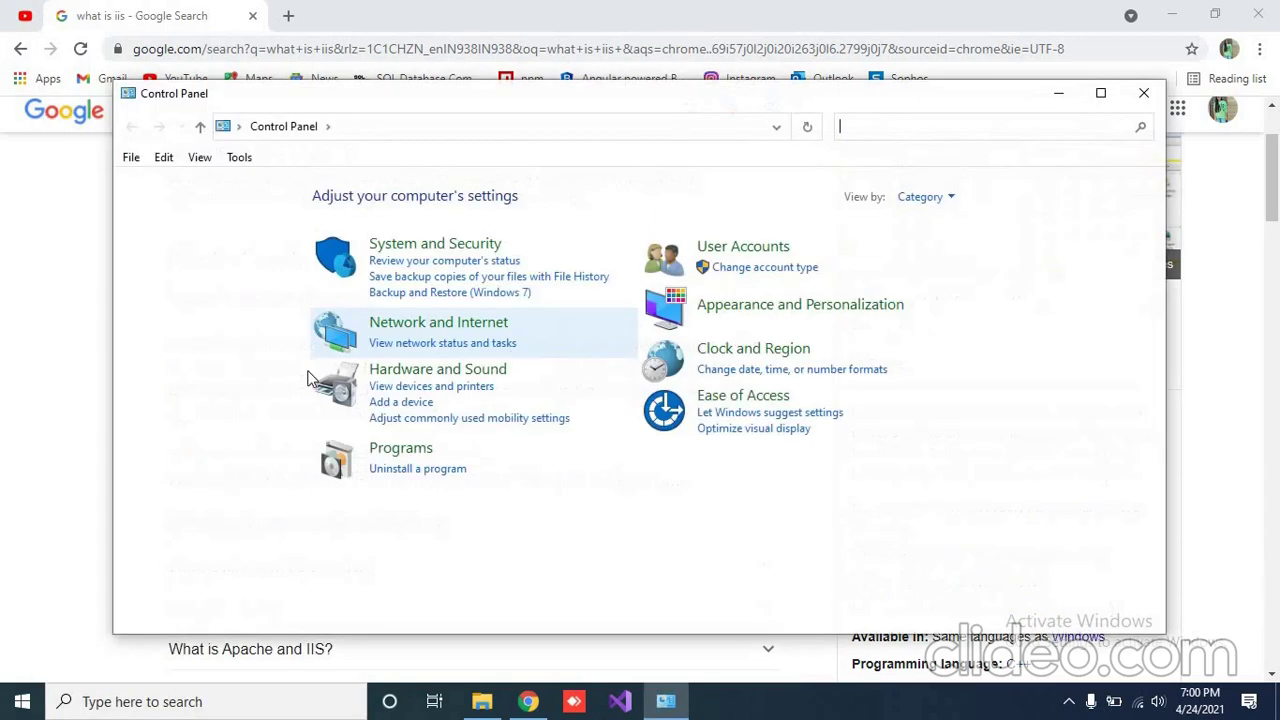
click(405, 449)
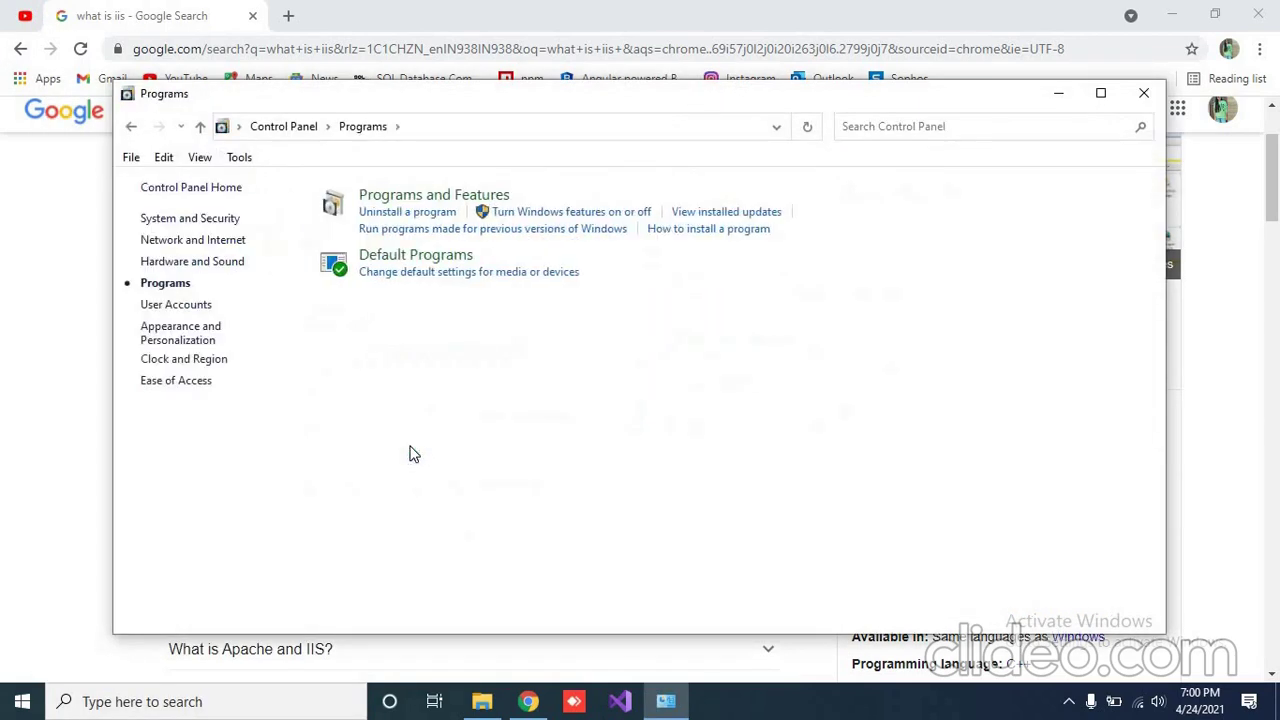
click(567, 212)
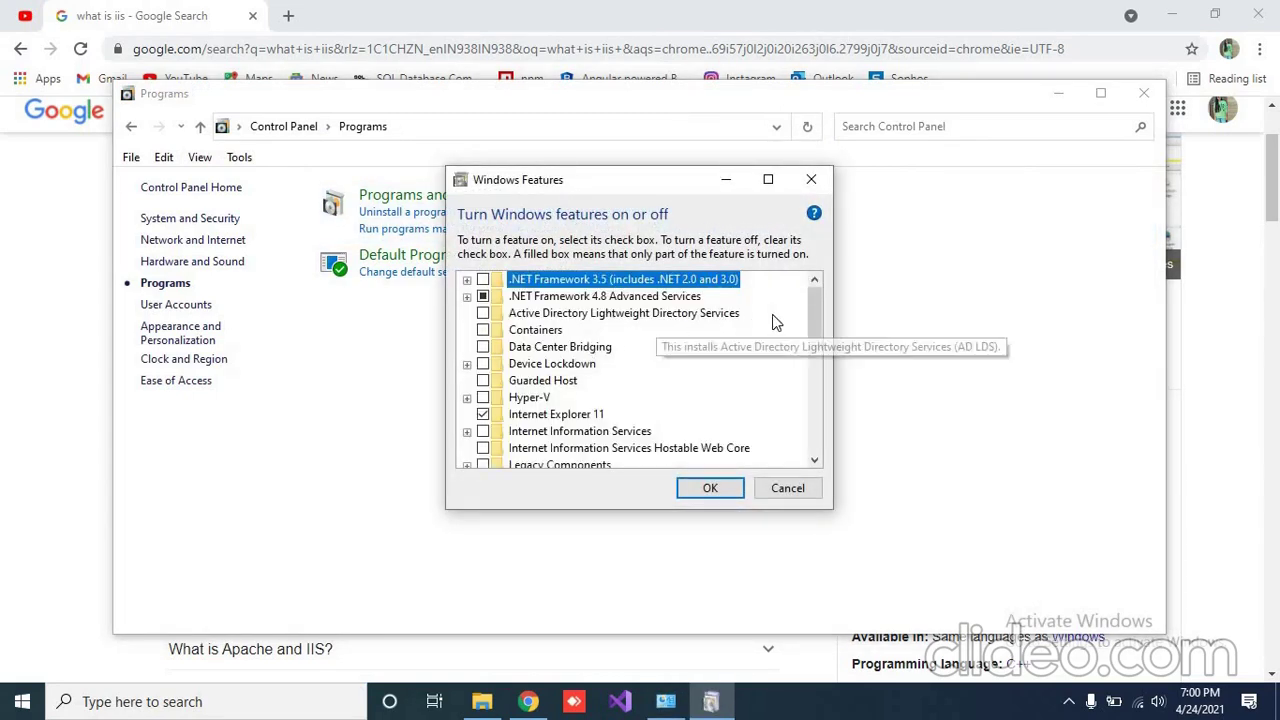
drag(813, 312, 815, 328)
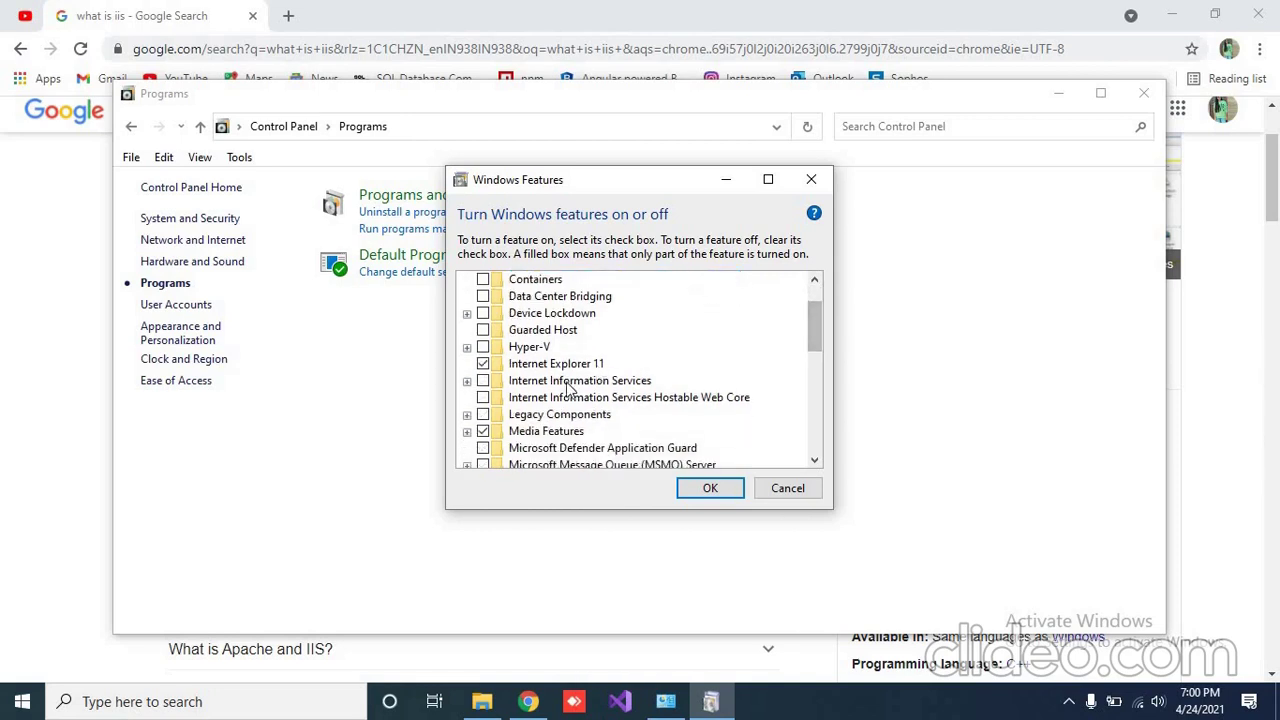
mouse_move(565, 388)
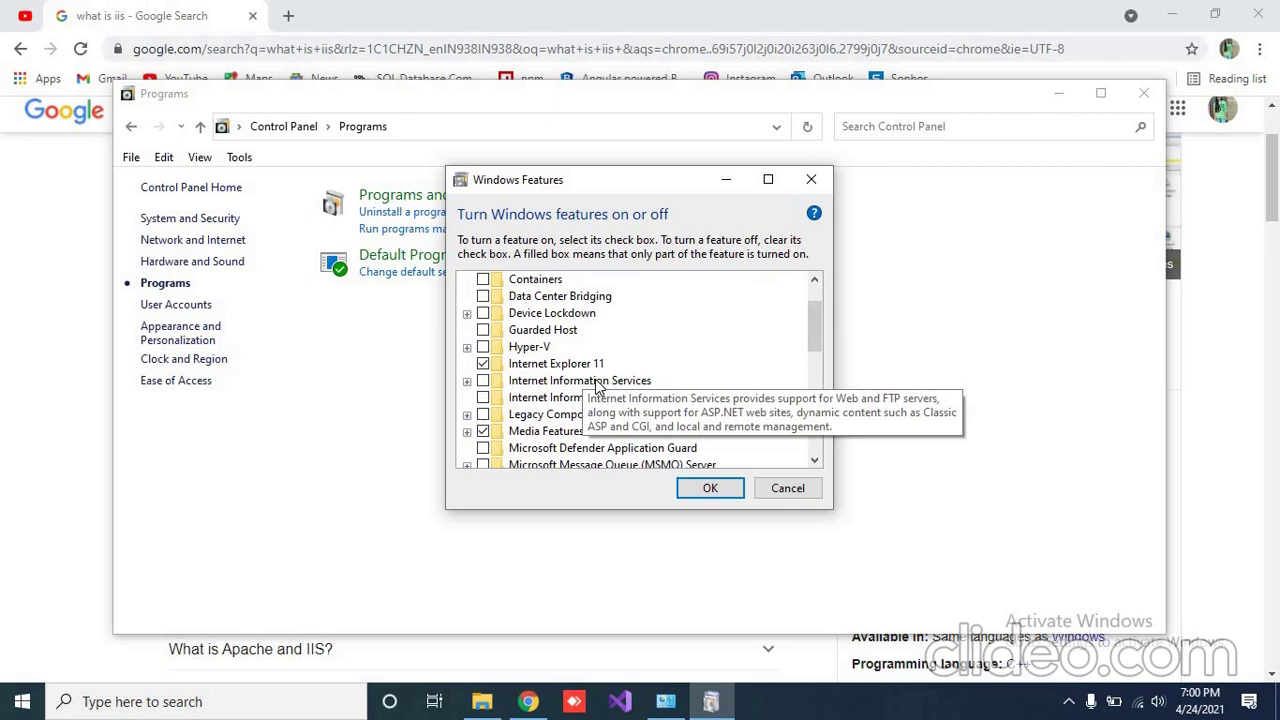
Step: Return to the Windows Features dialog, expand Internet Information Services and tick it
click(483, 703)
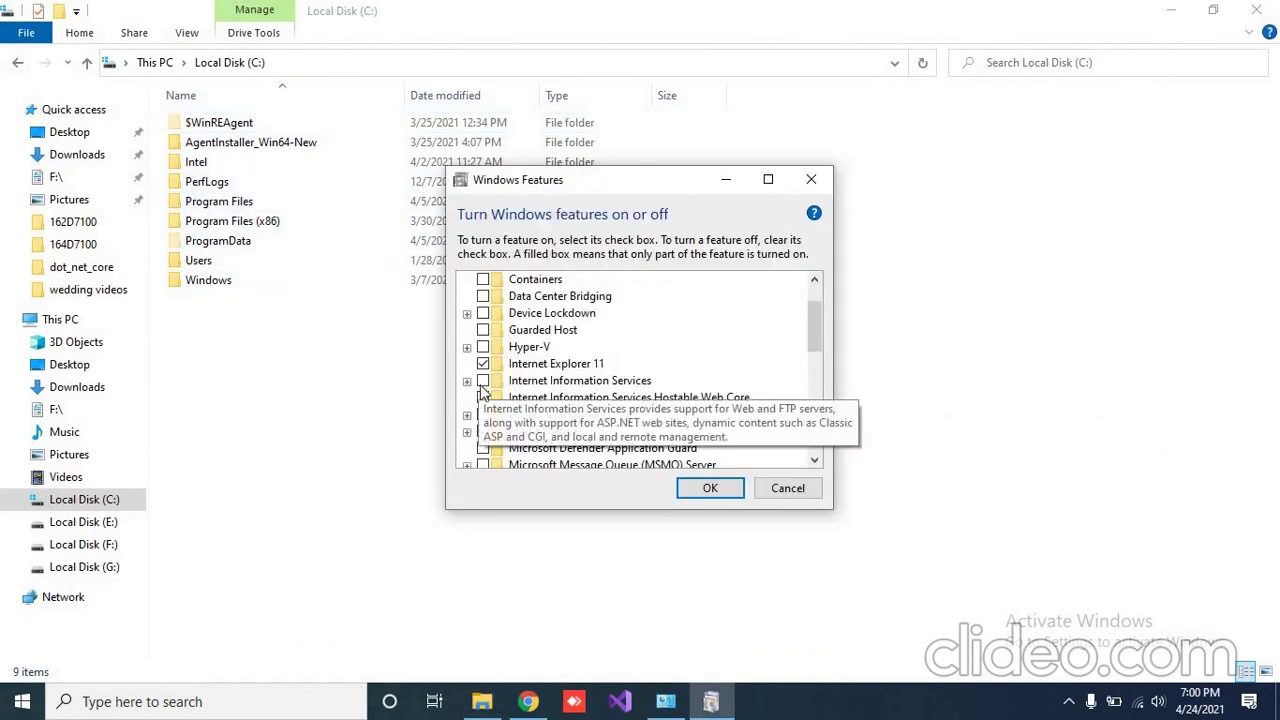
click(467, 381)
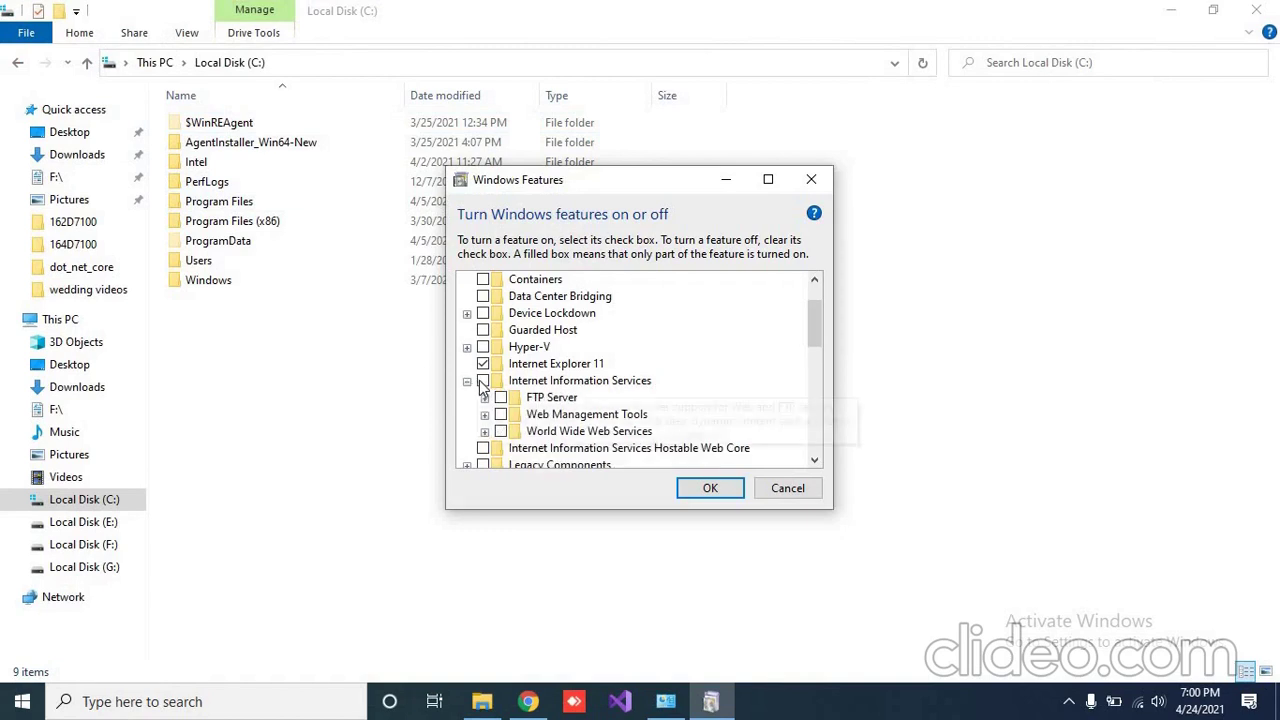
click(483, 381)
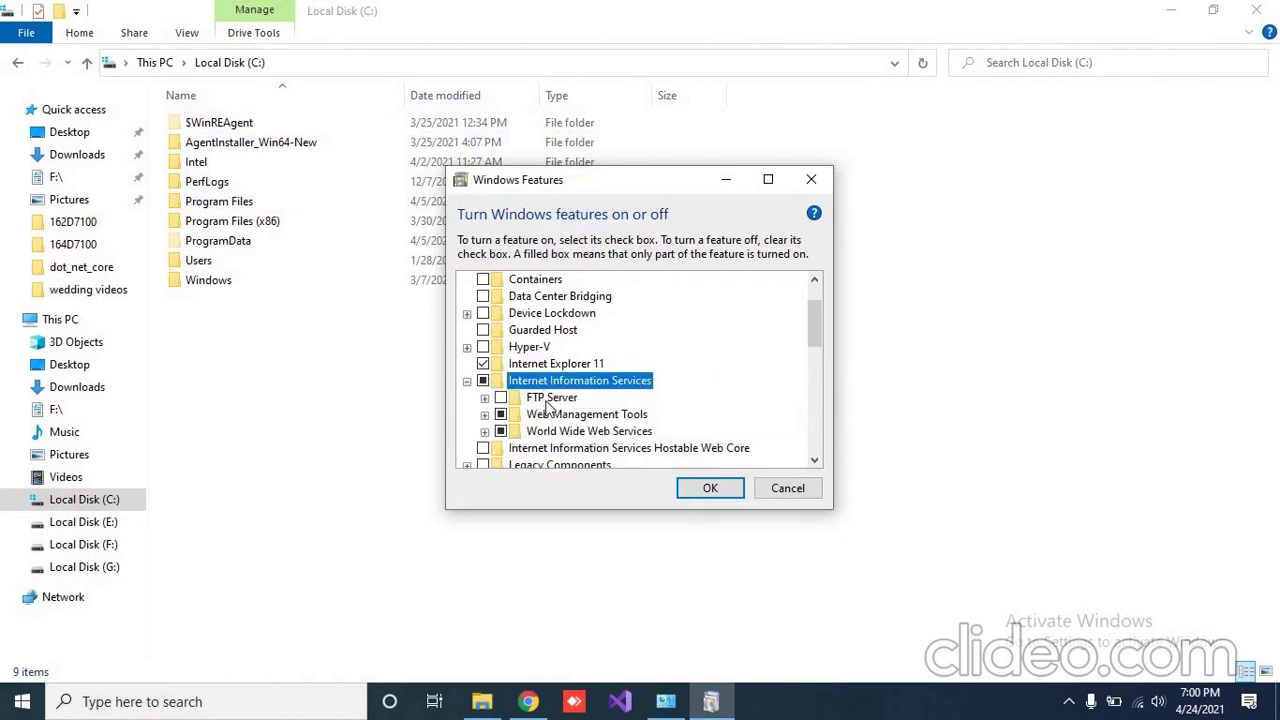
Step: Enable IIS Management Console, IIS 6 Compatibility, Scripts and Tools, and Management Service, then apply
click(485, 414)
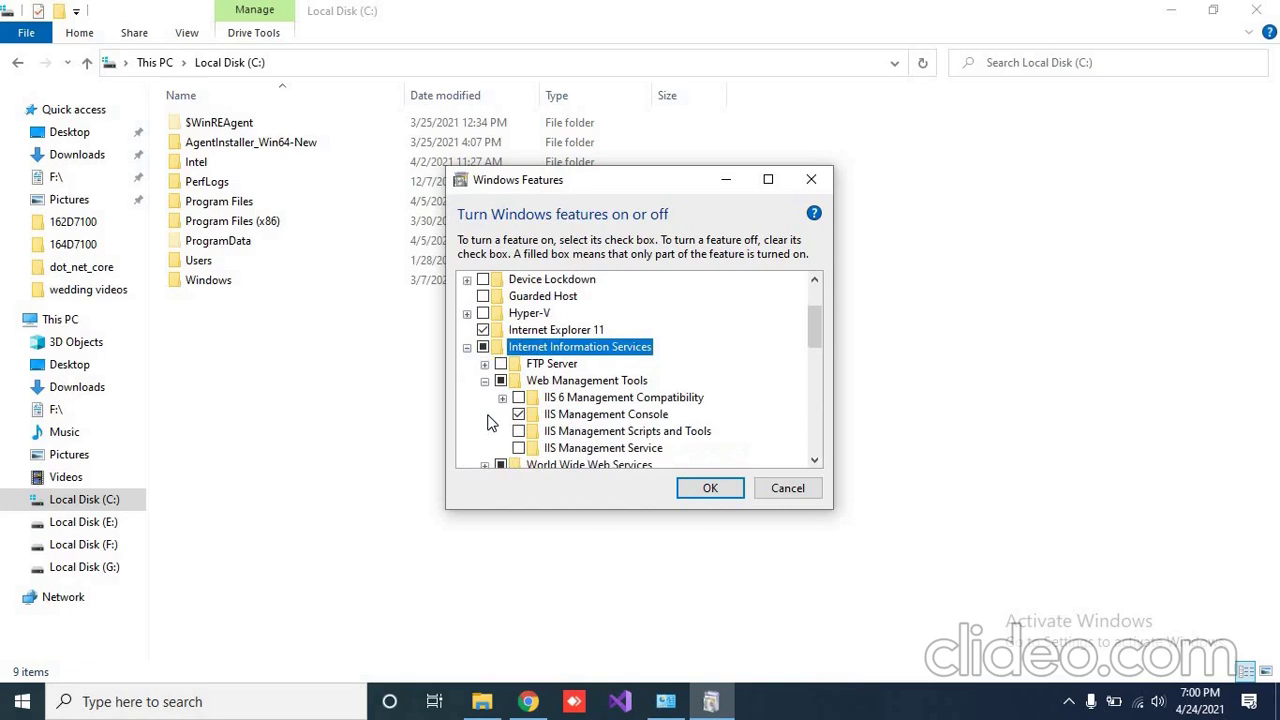
click(518, 413)
click(518, 397)
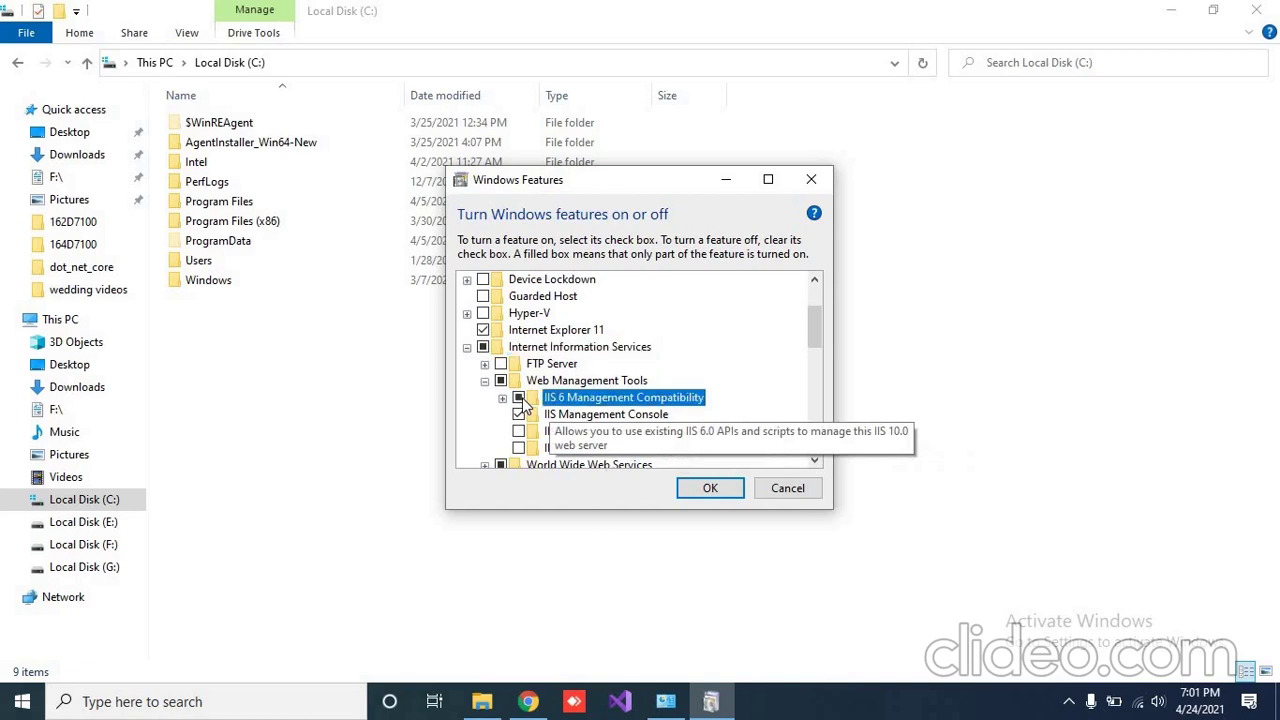
click(518, 431)
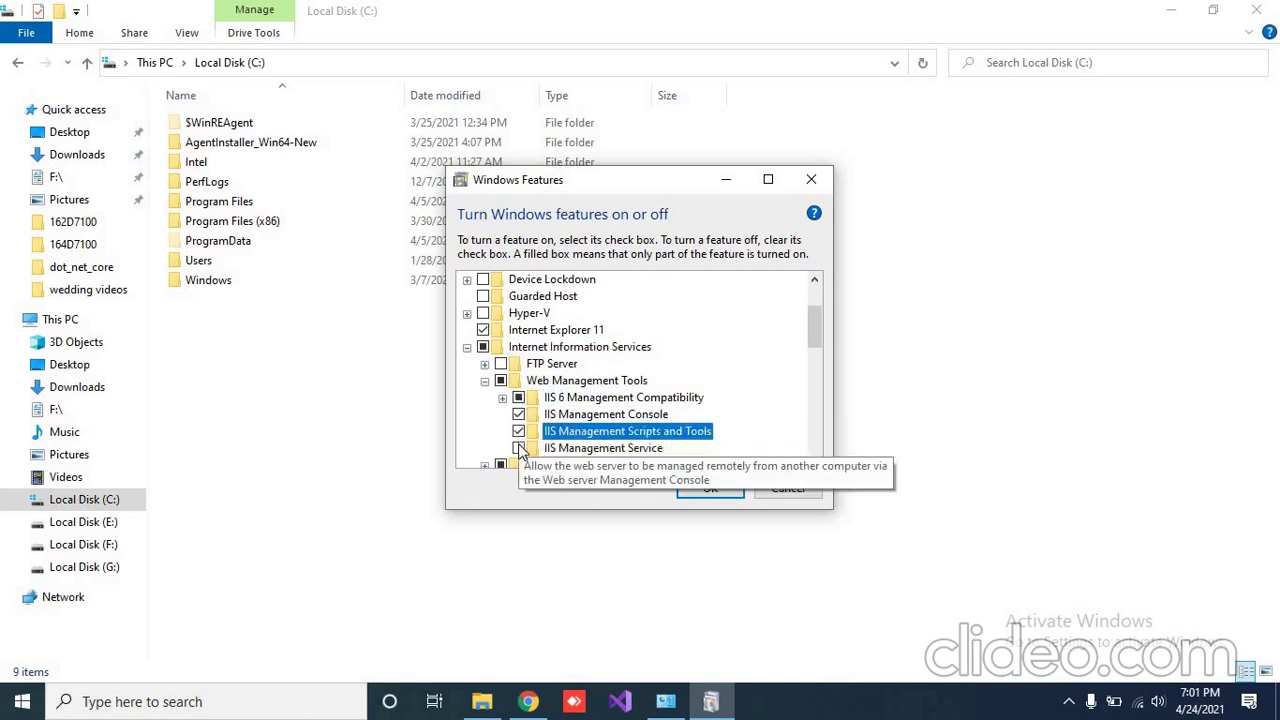
click(518, 448)
drag(815, 344, 816, 350)
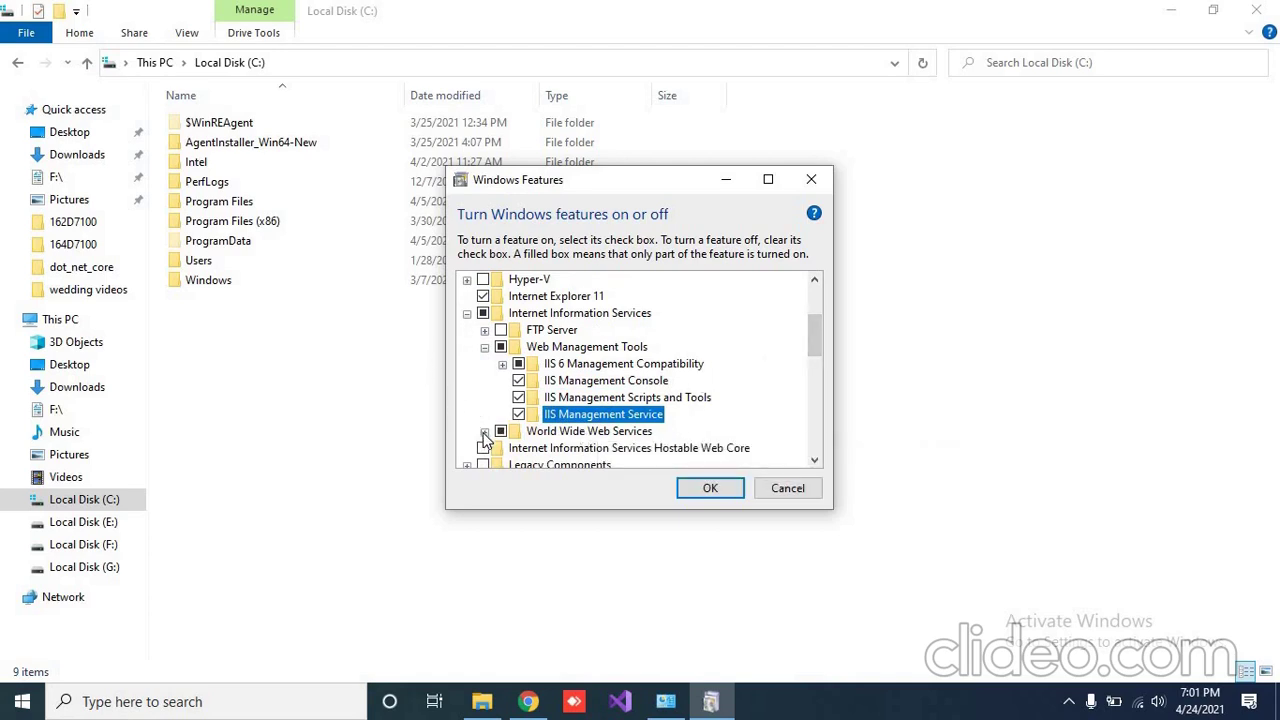
click(484, 431)
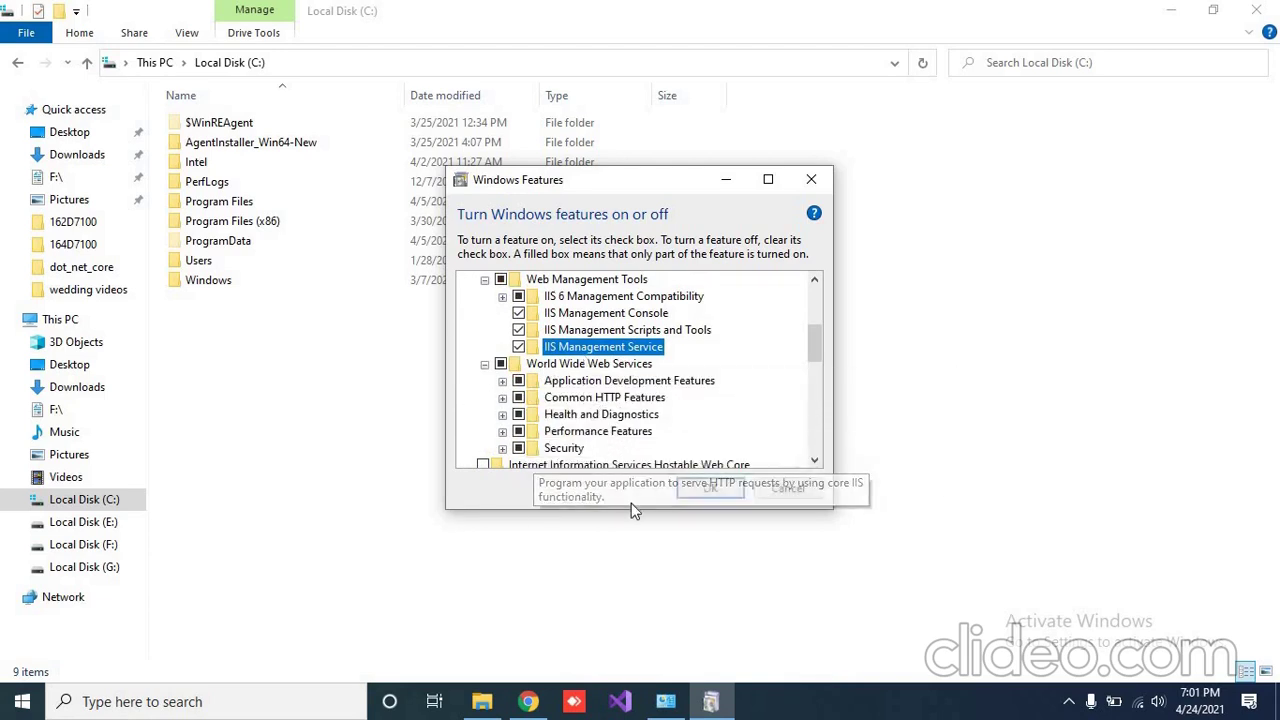
click(713, 489)
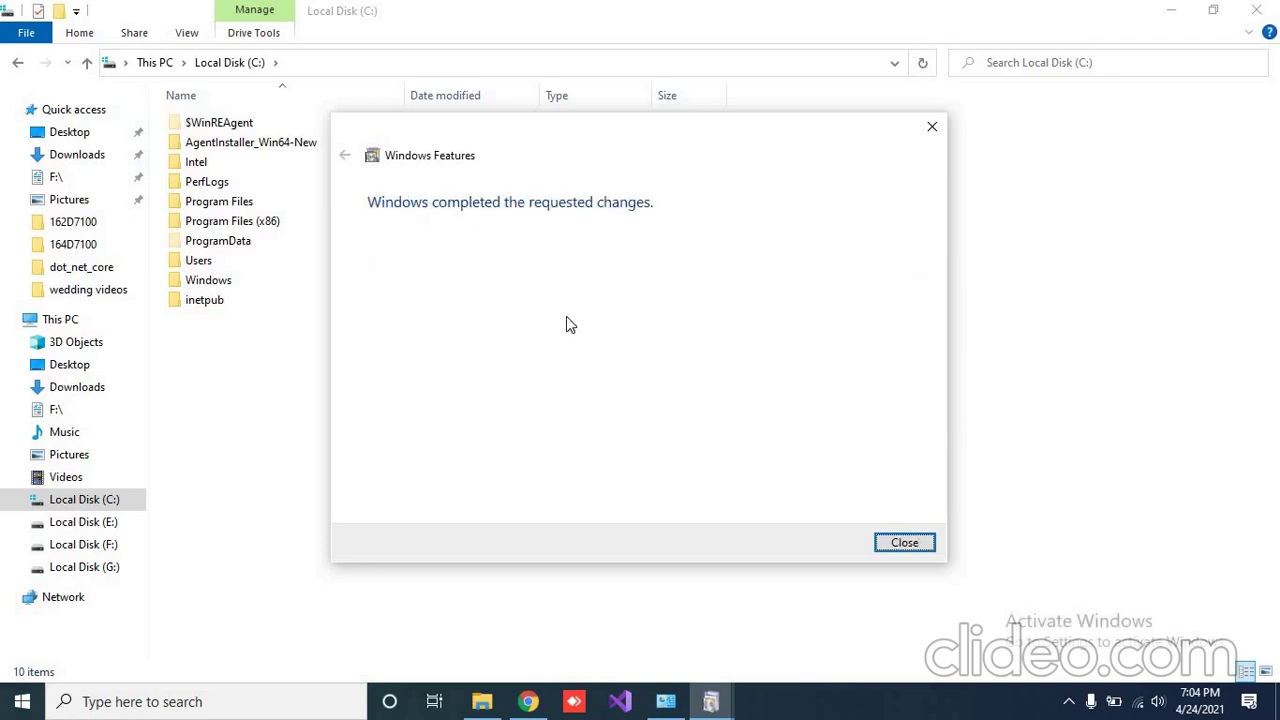
Step: Open inetpub\wwwroot\iisstart.htm in Chrome to view the IIS start page, then close it
click(893, 546)
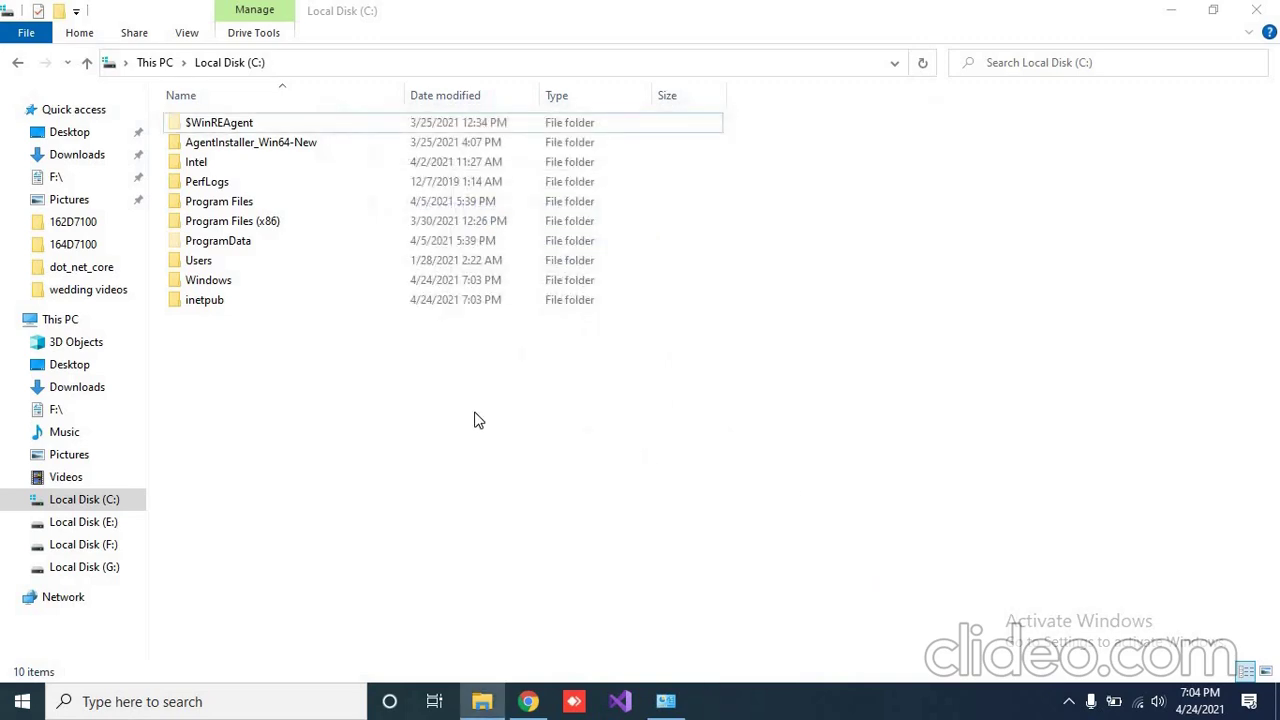
double_click(205, 300)
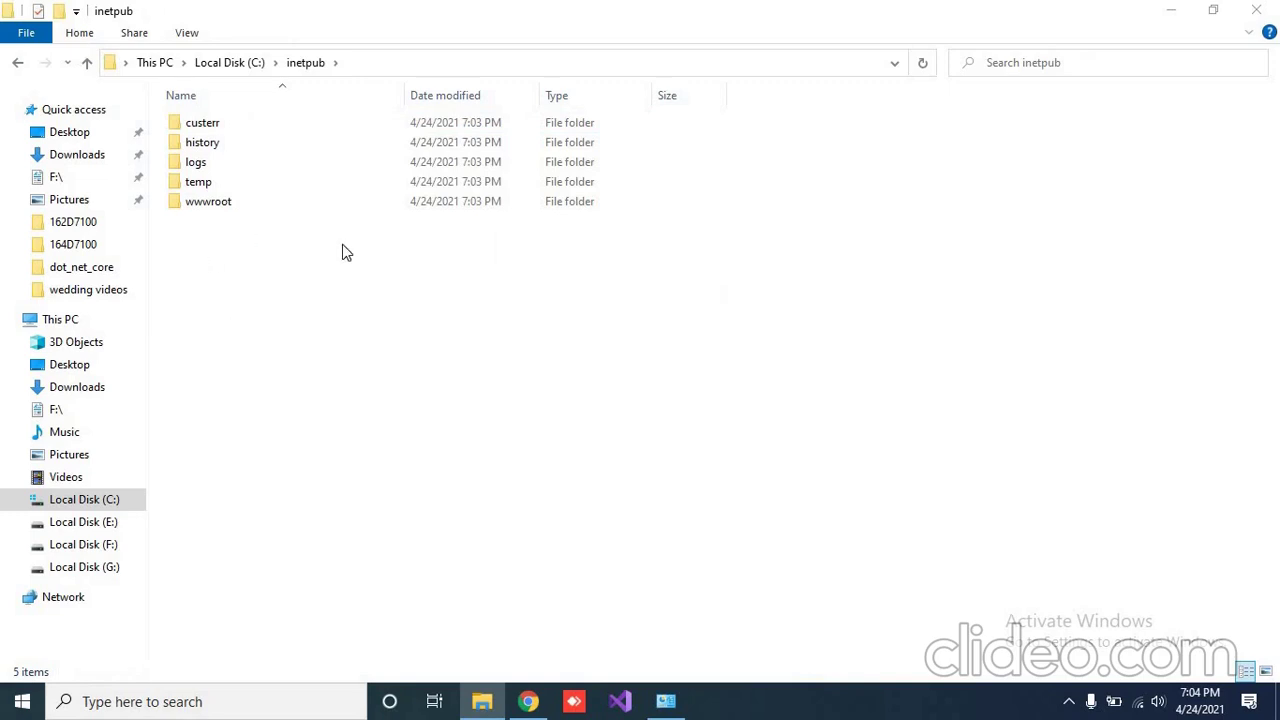
double_click(211, 208)
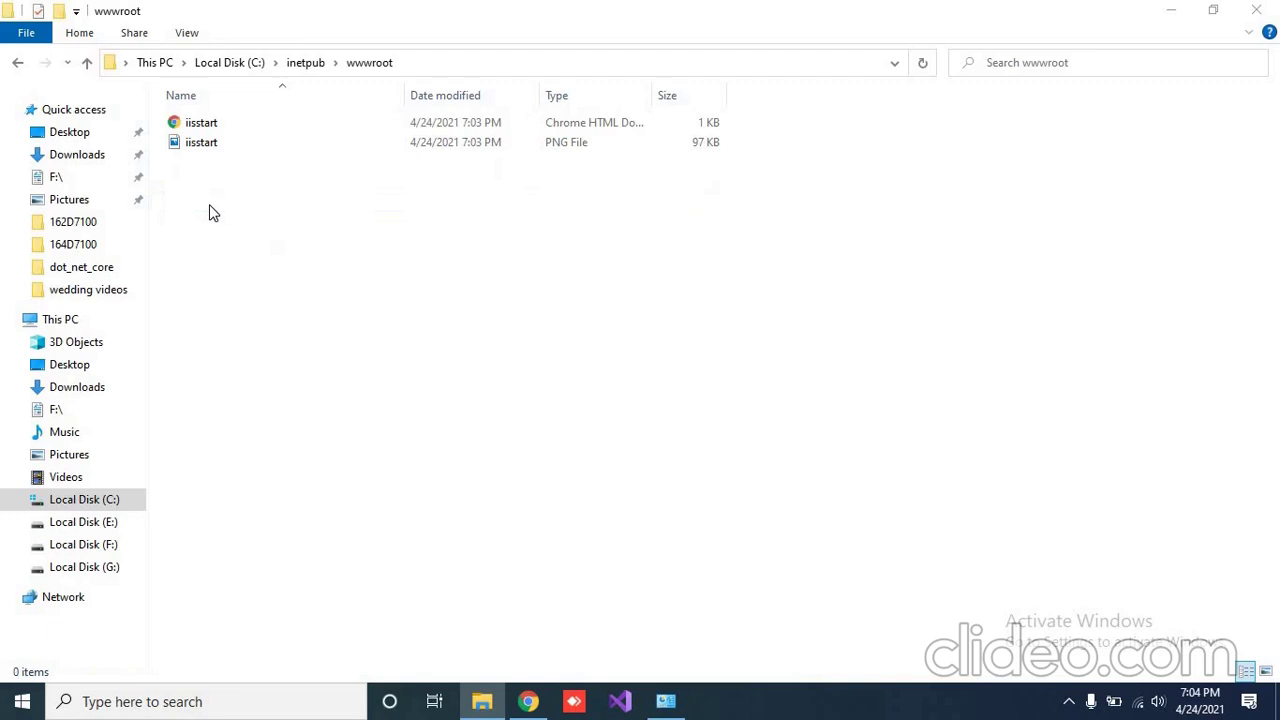
click(203, 129)
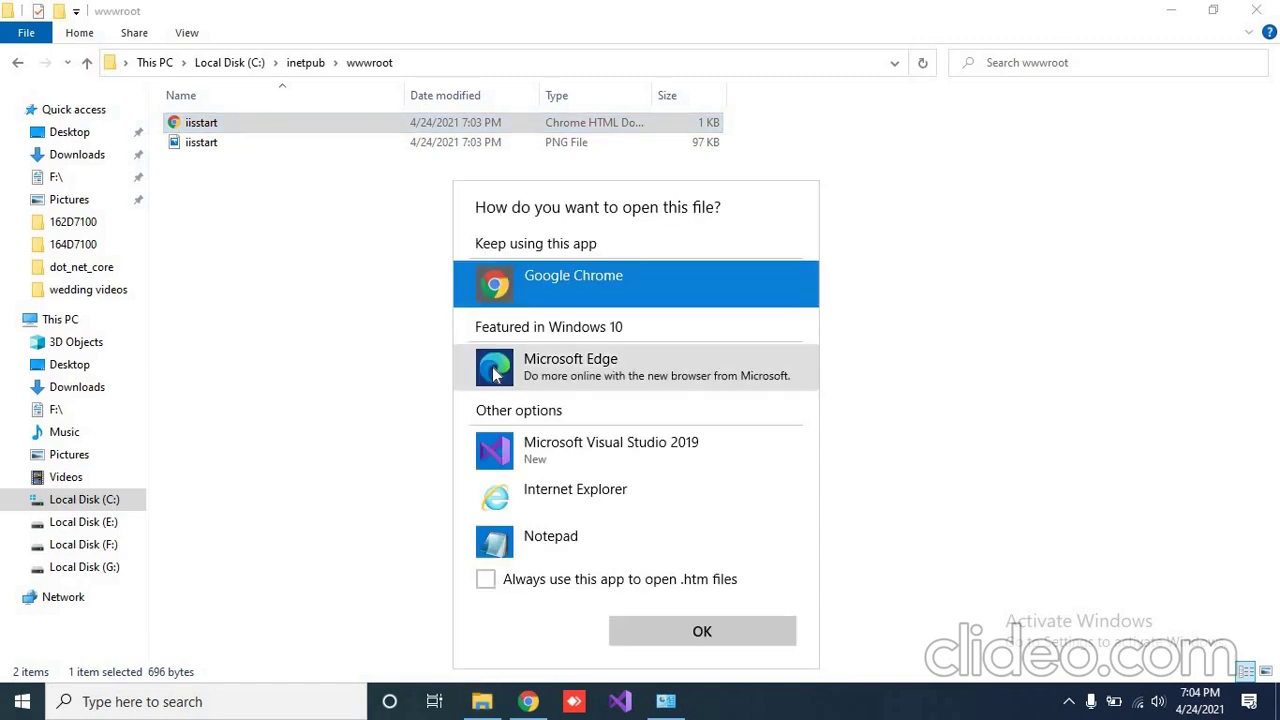
click(667, 636)
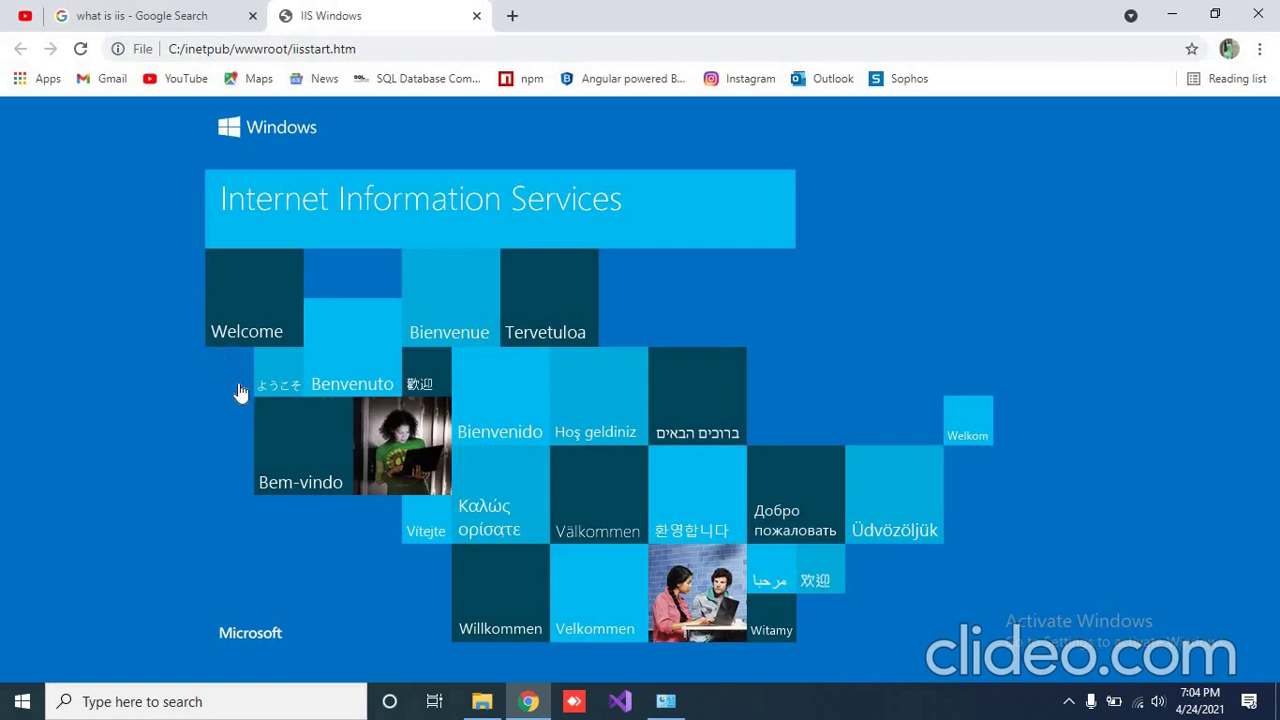
click(476, 17)
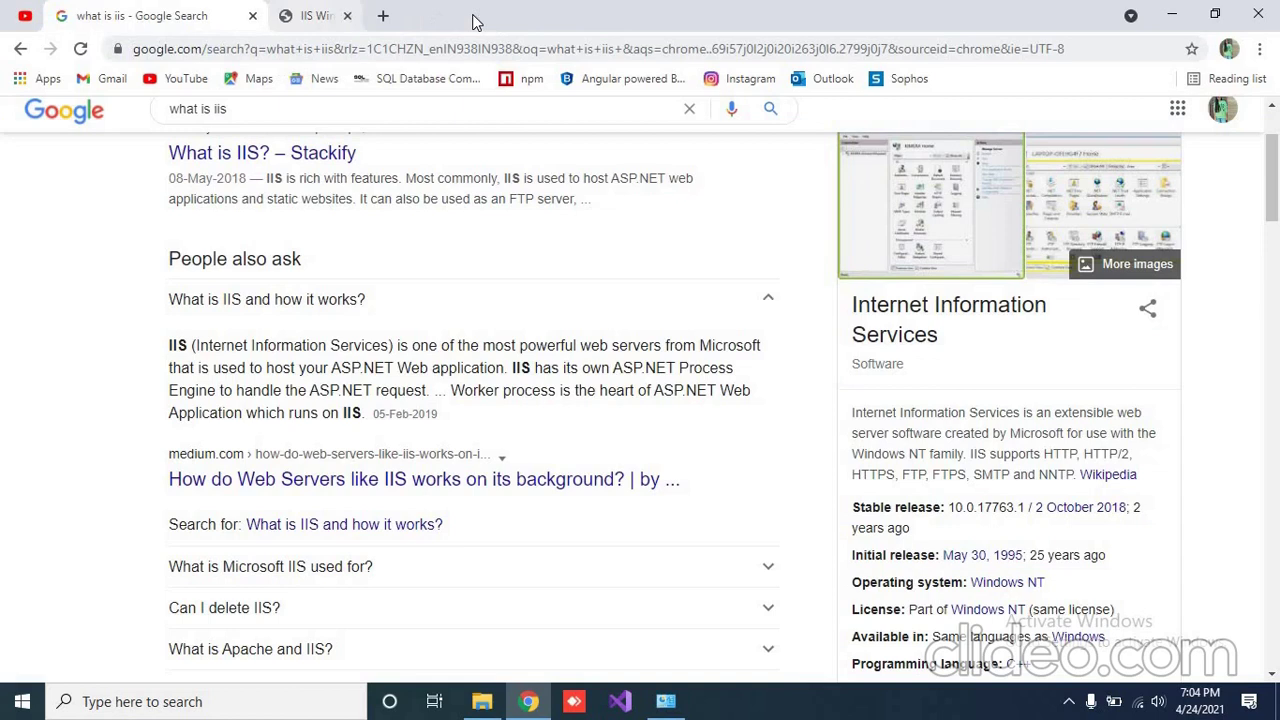
Step: Search 'iis' in the Start menu, retyping it until IIS Manager appears as best match
key(super)
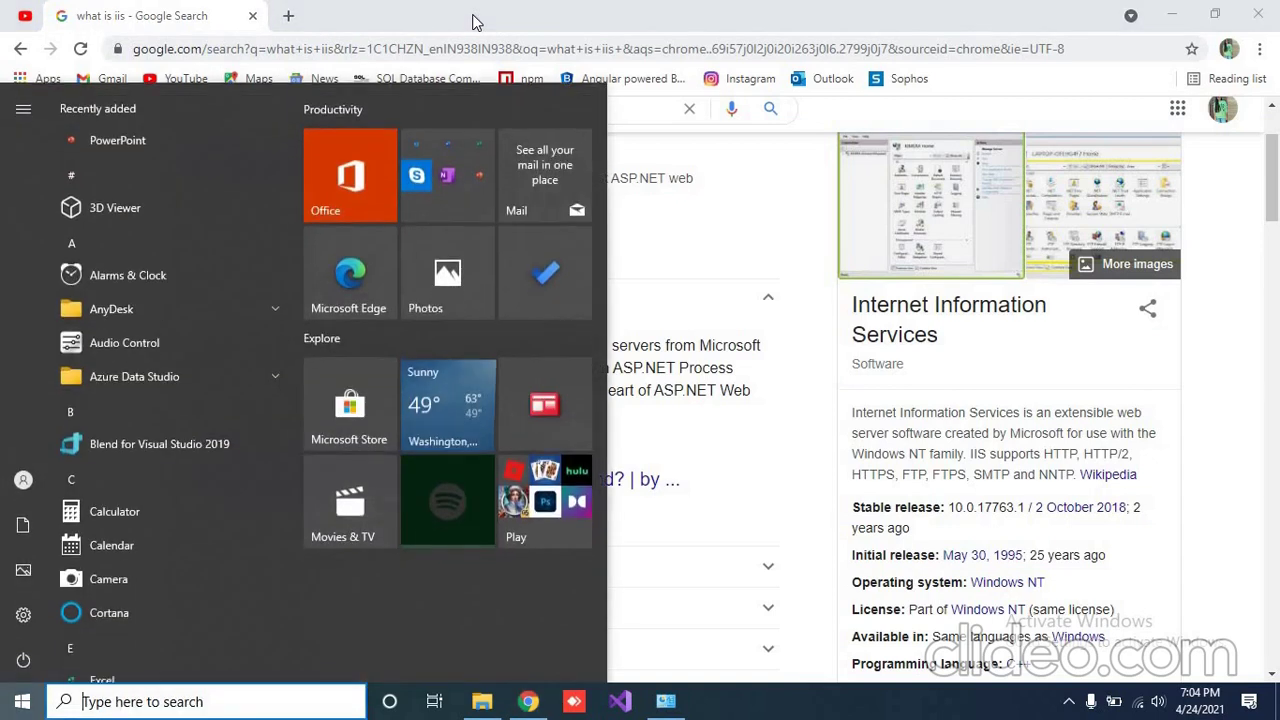
text(iis)
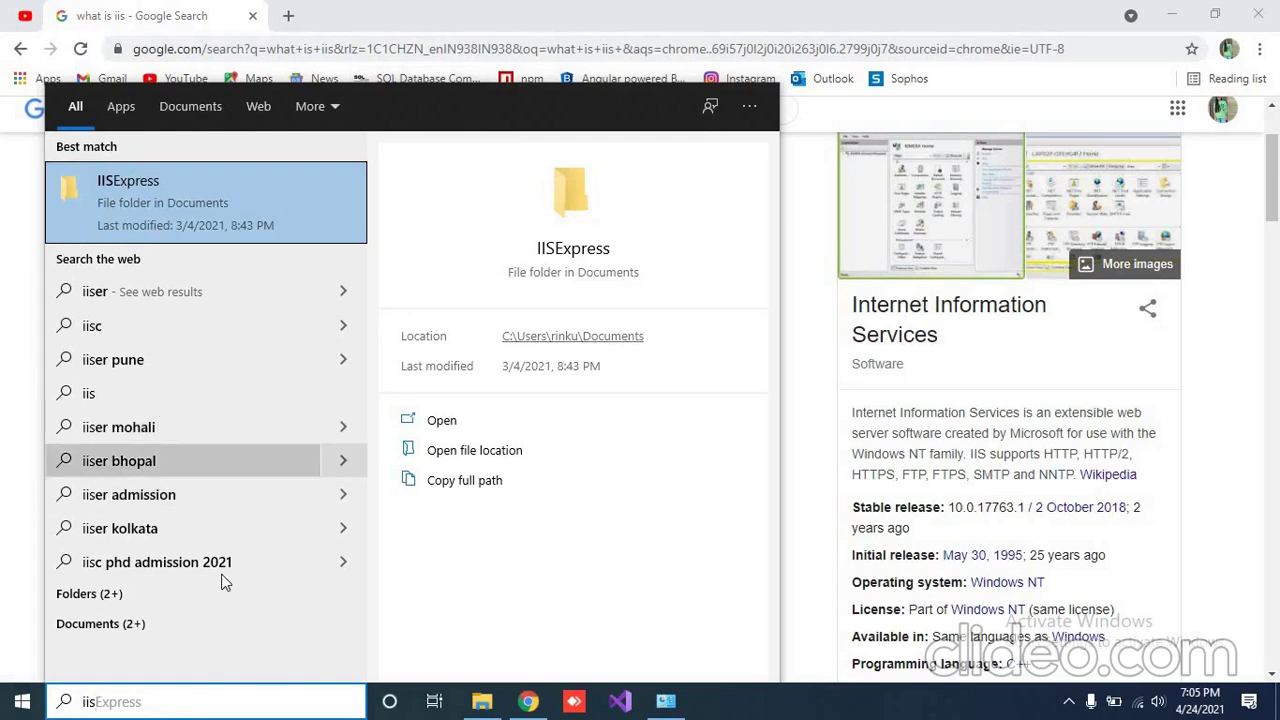
key(BackSpace)
key(BackSpace)
key(BackSpace)
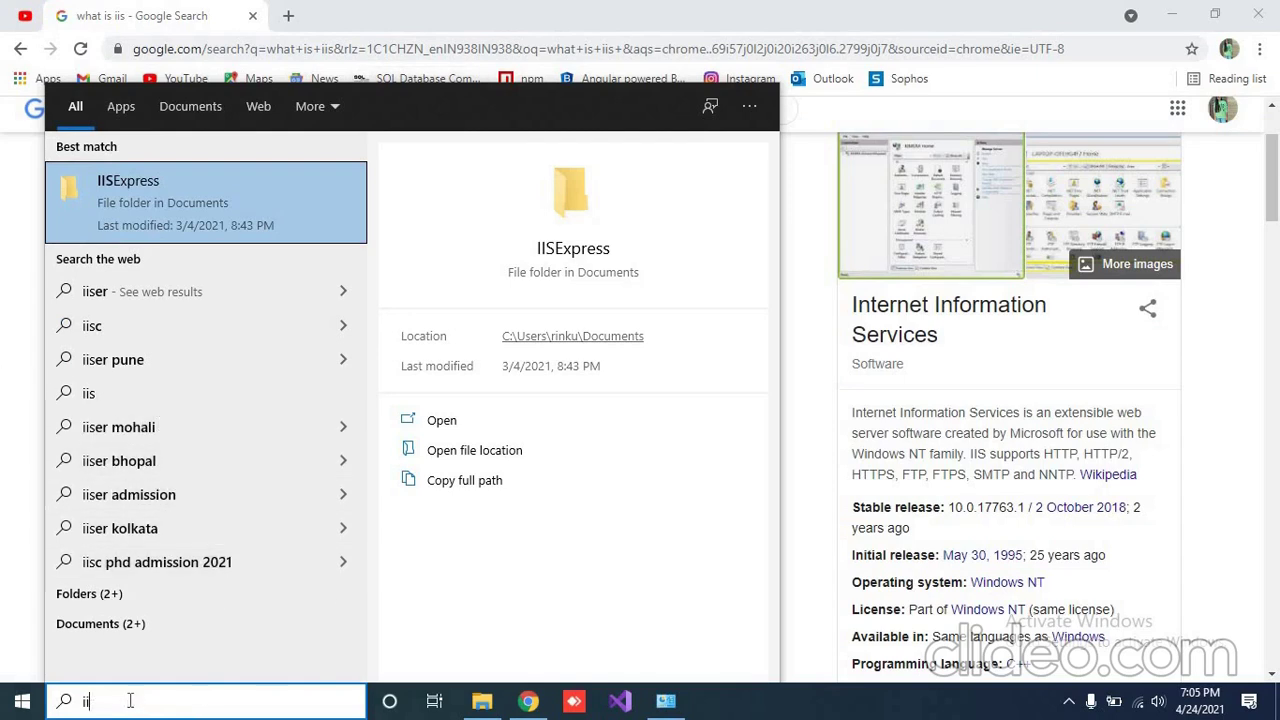
text(iis)
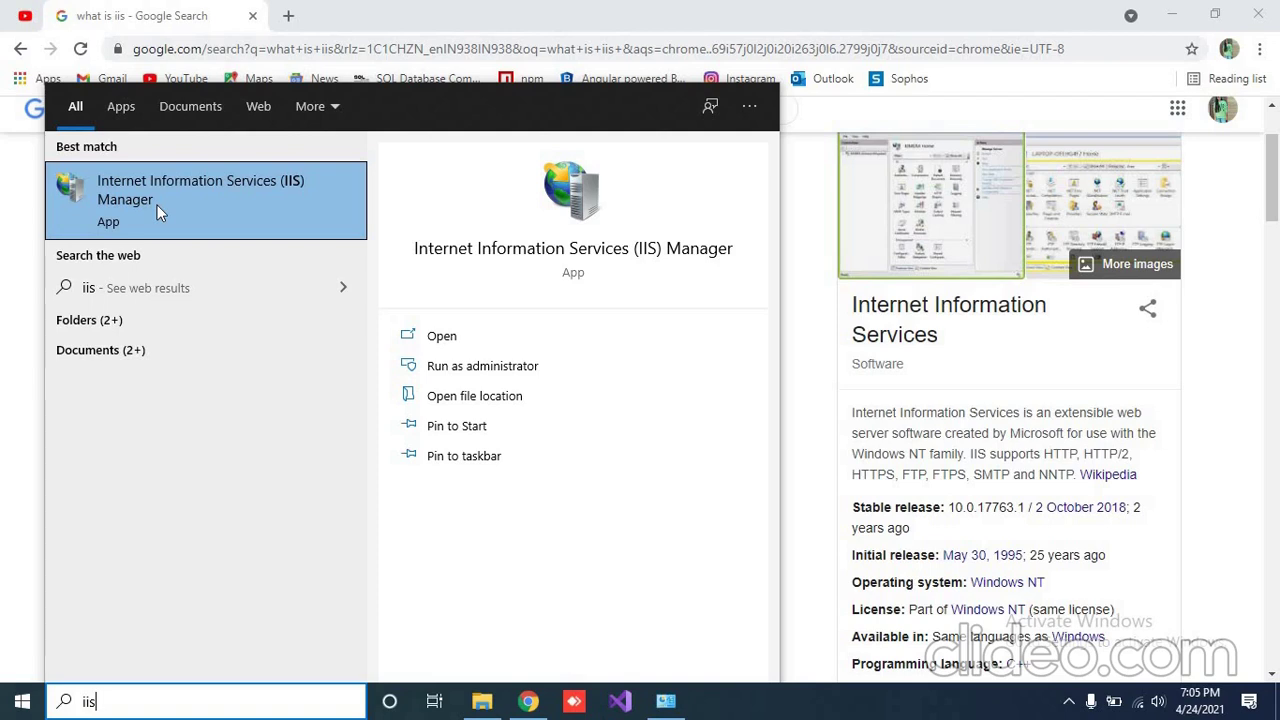
Step: Launch IIS Manager maximized, expand the server to Sites, and right-click Sites for its actions
click(157, 205)
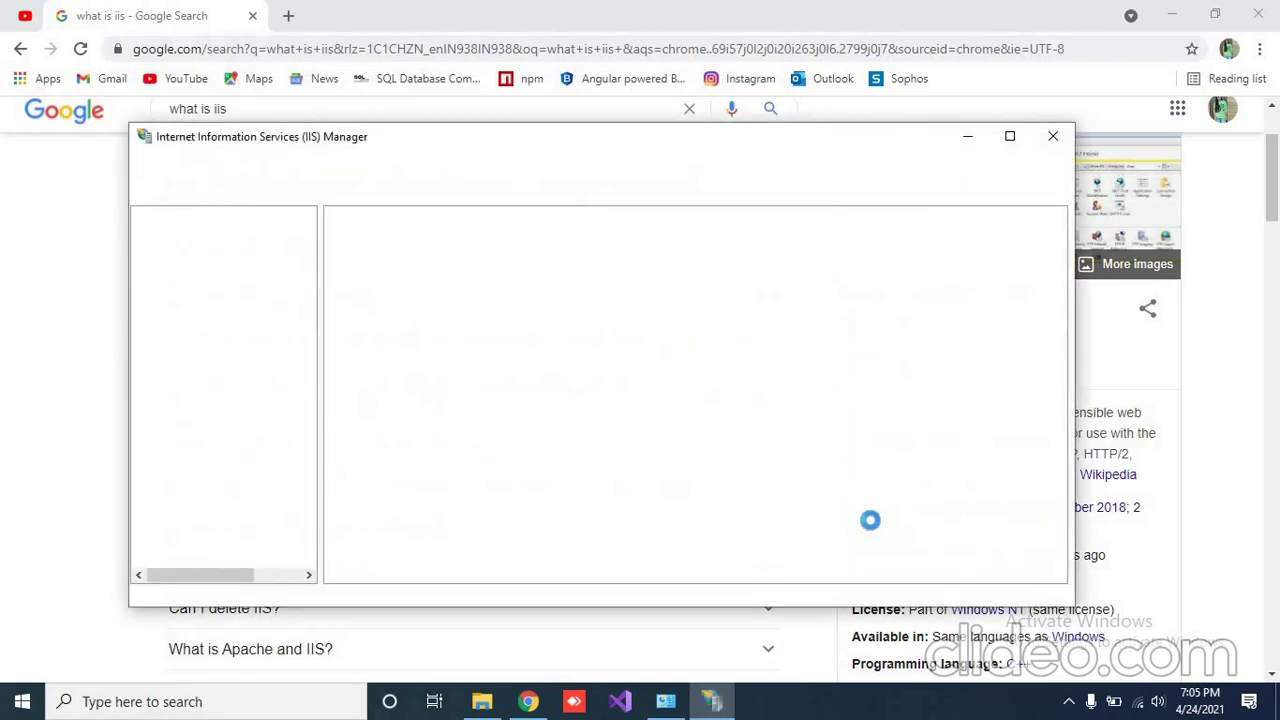
click(1010, 137)
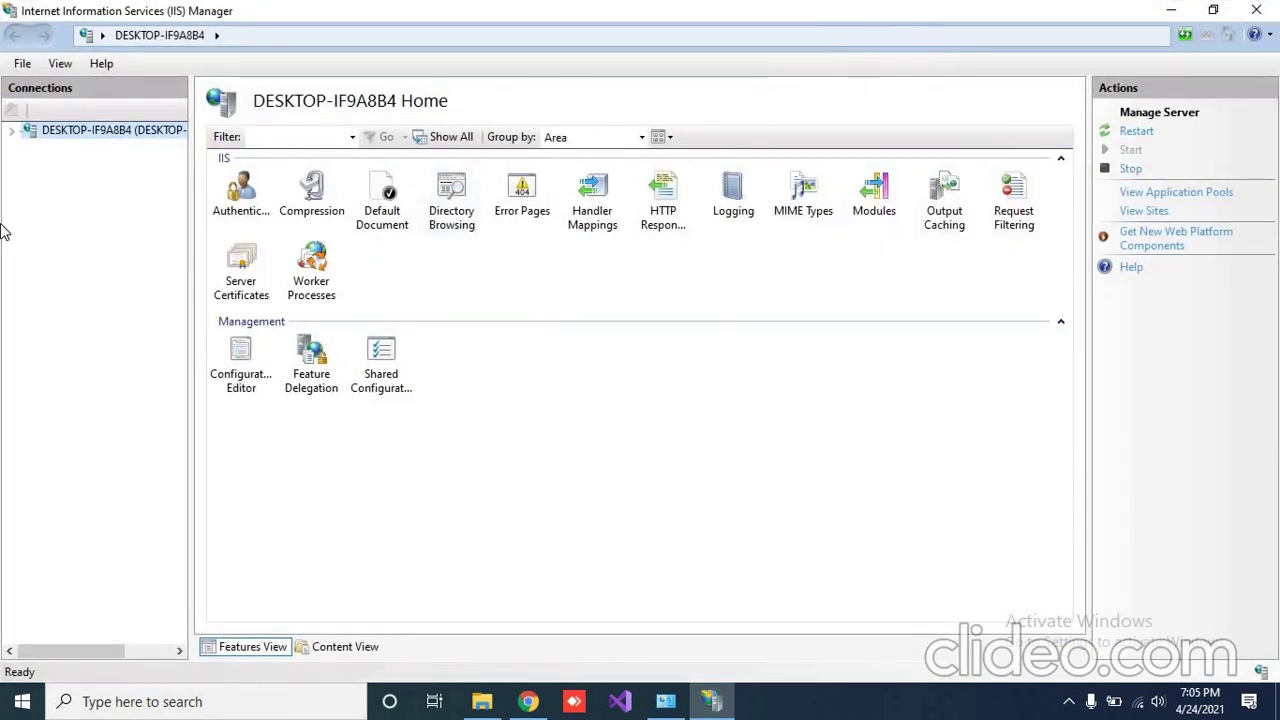
key(Right)
key(Down)
key(Down)
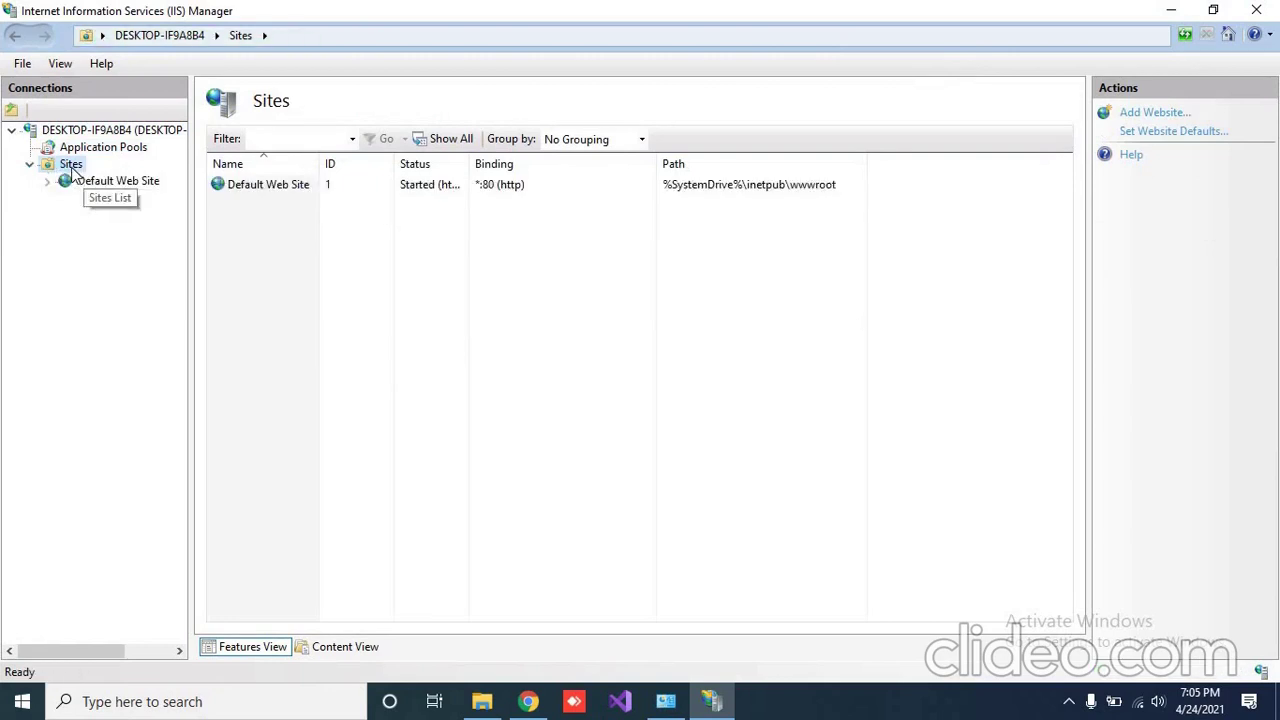
right_click(72, 170)
click(106, 178)
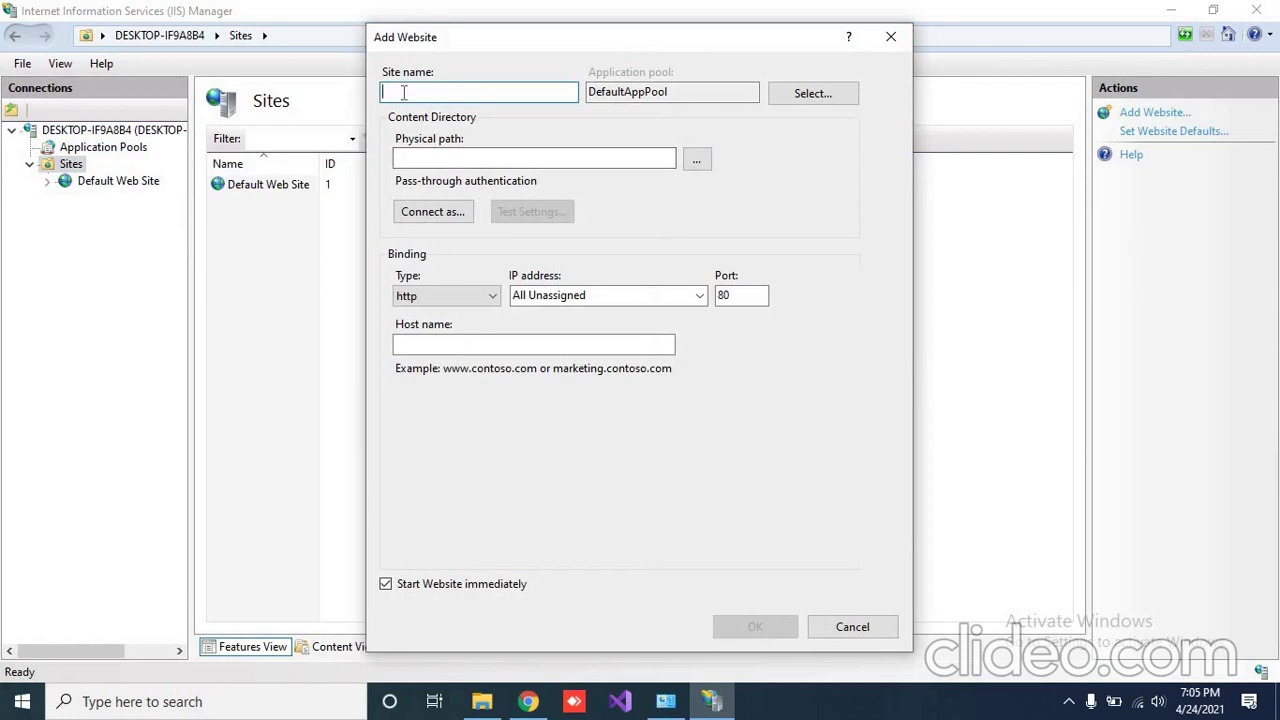
text(test)
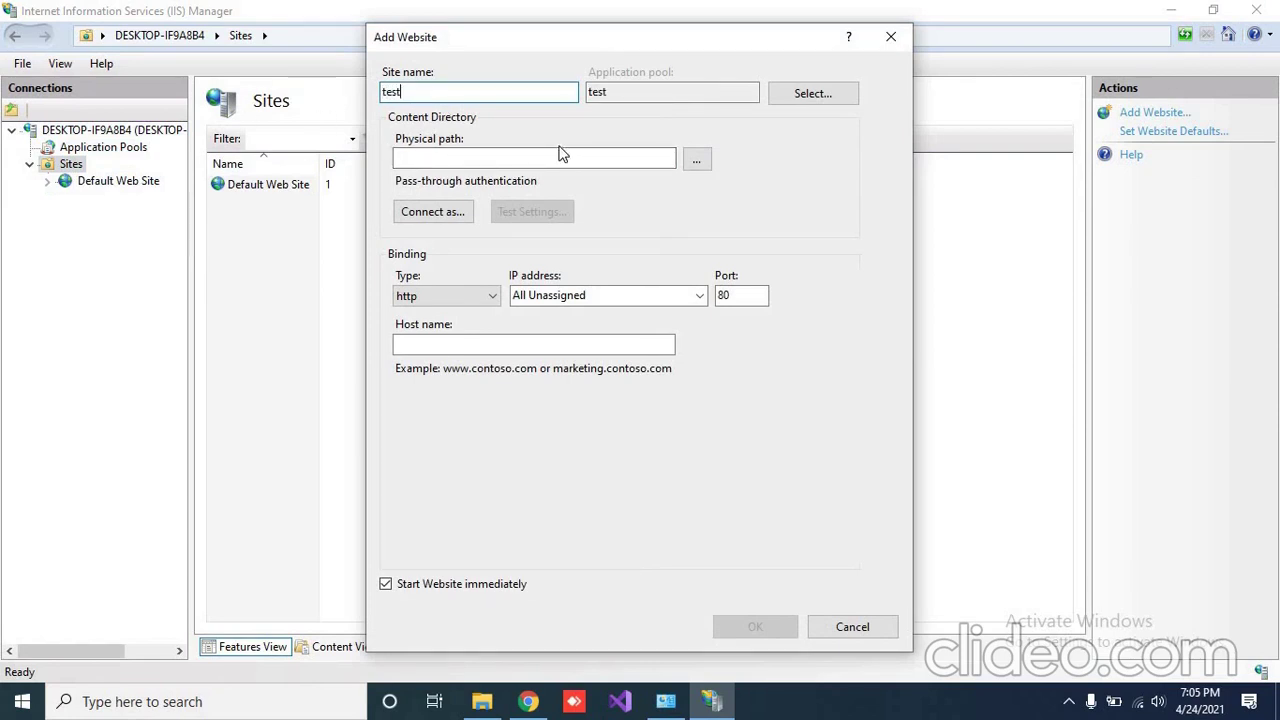
click(416, 162)
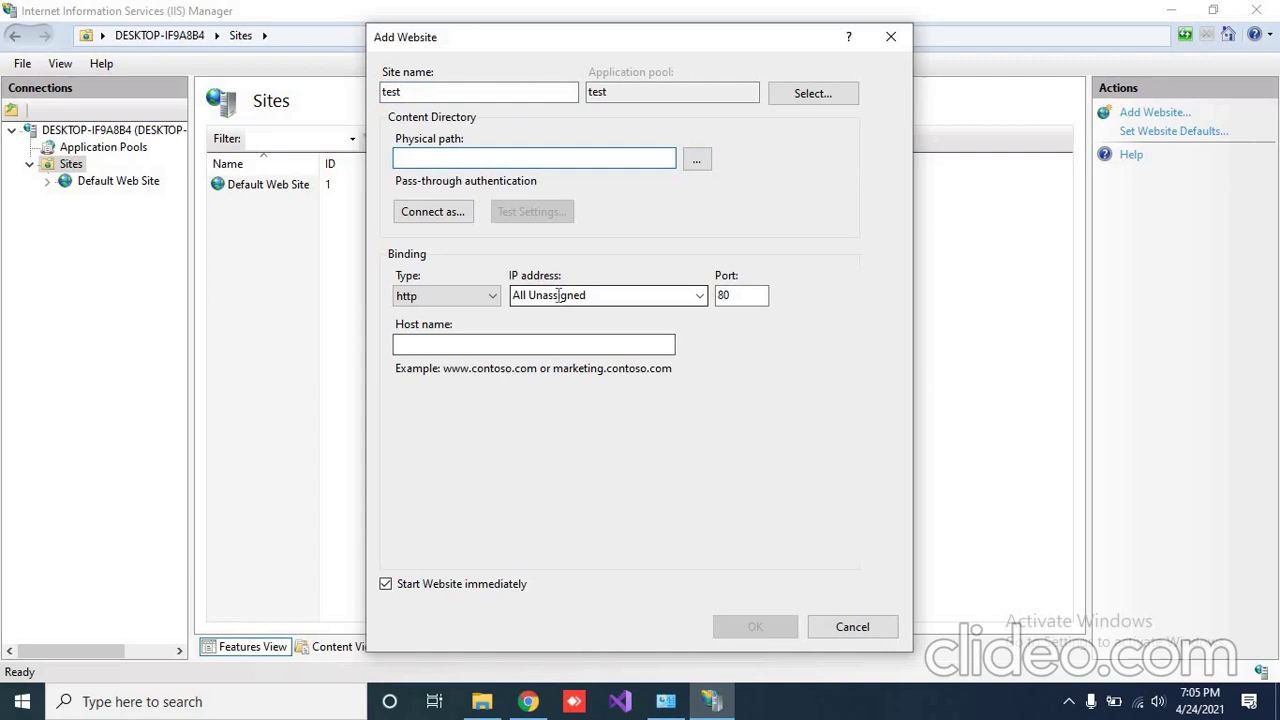
click(700, 297)
click(555, 330)
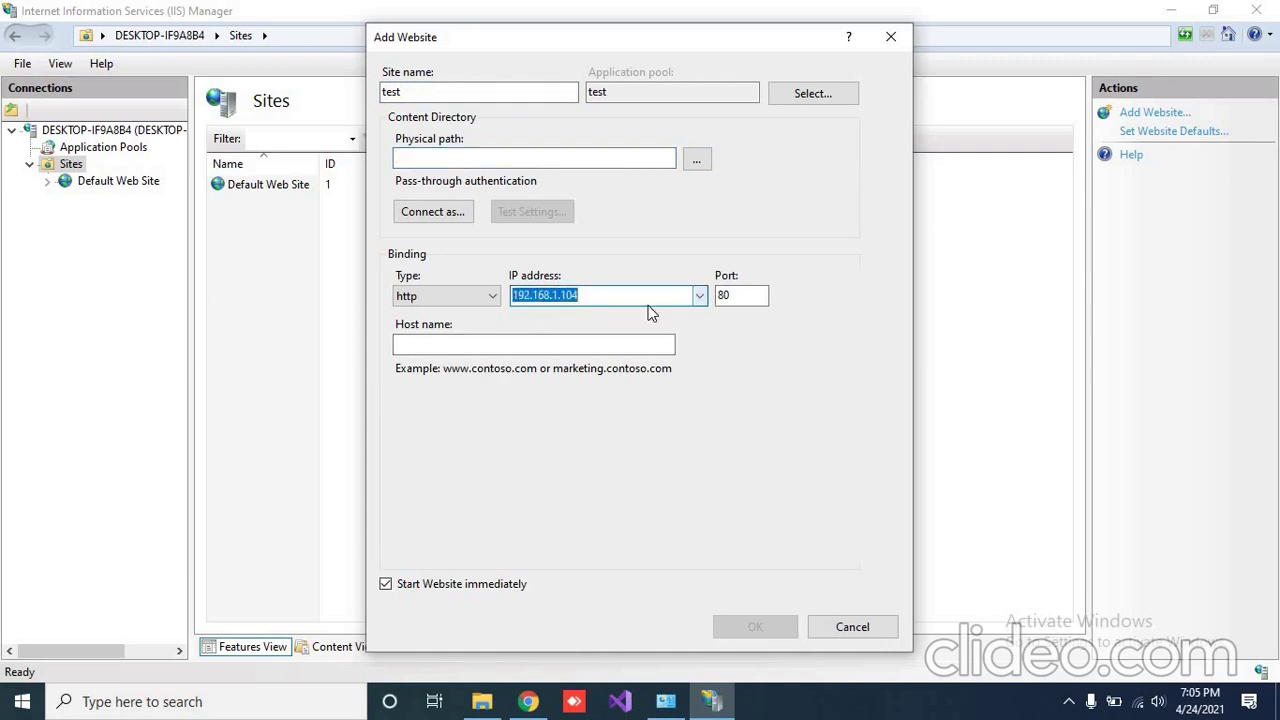
click(745, 297)
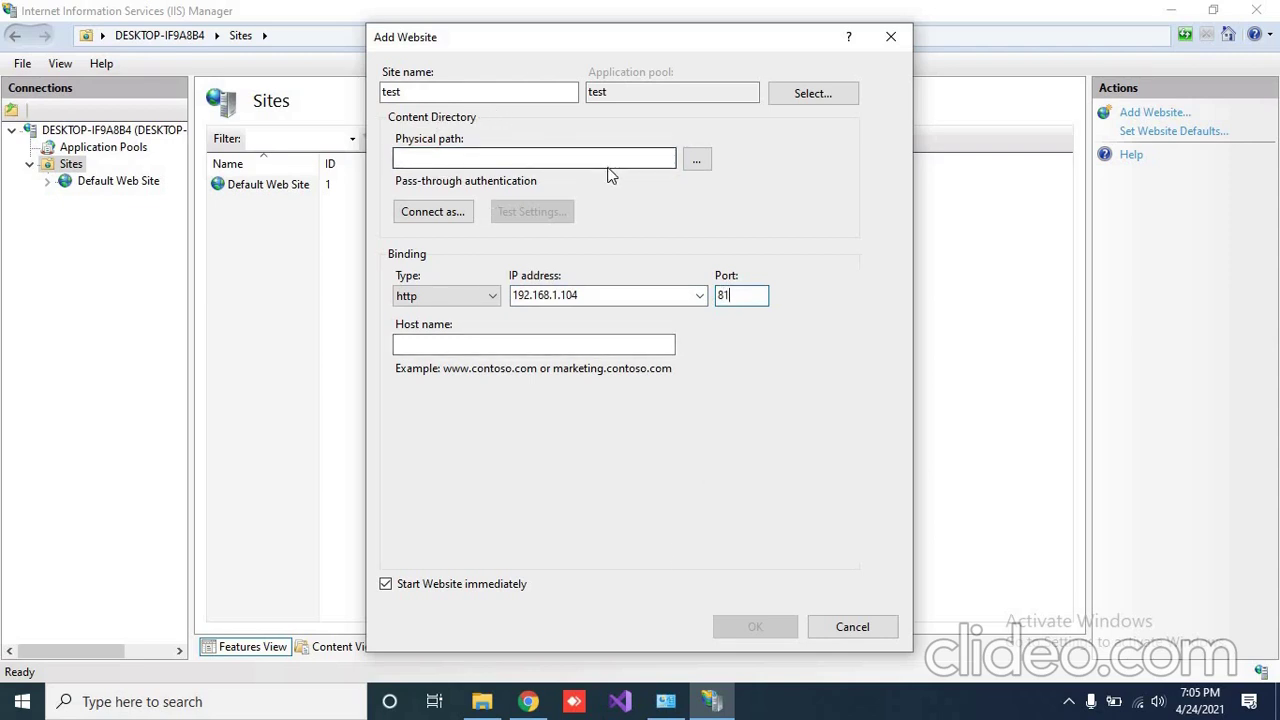
click(832, 625)
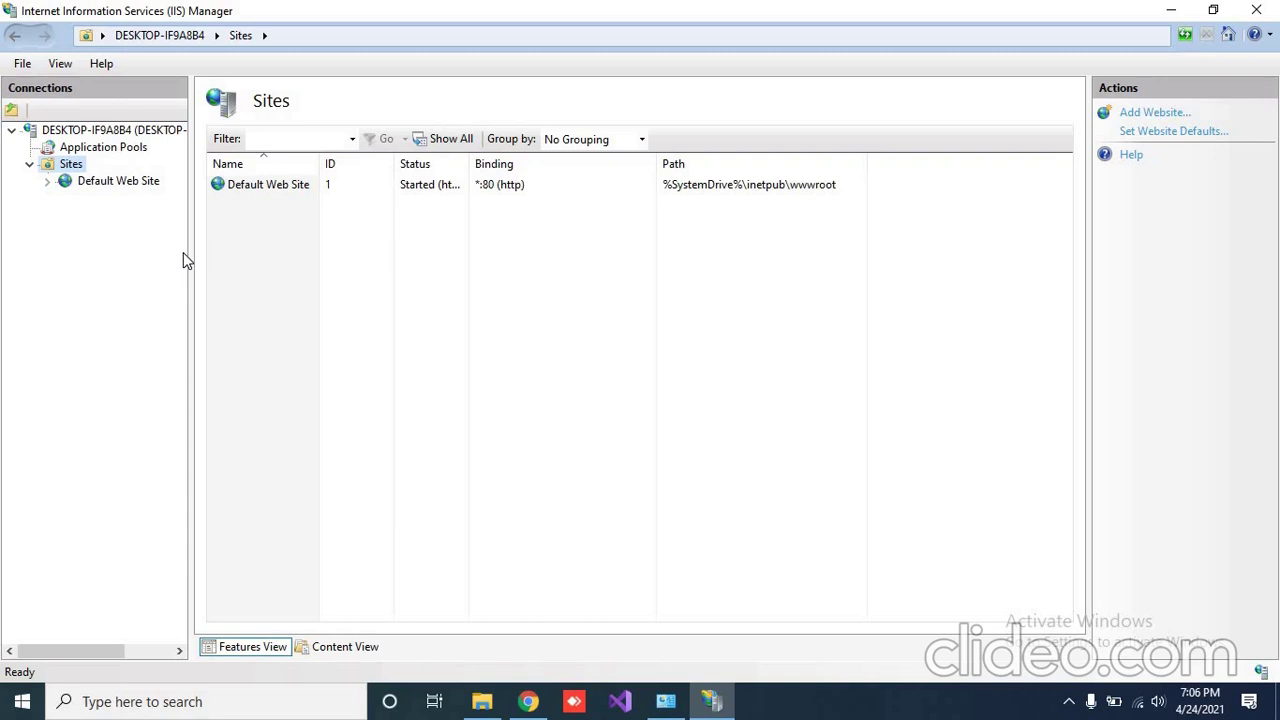
click(1174, 10)
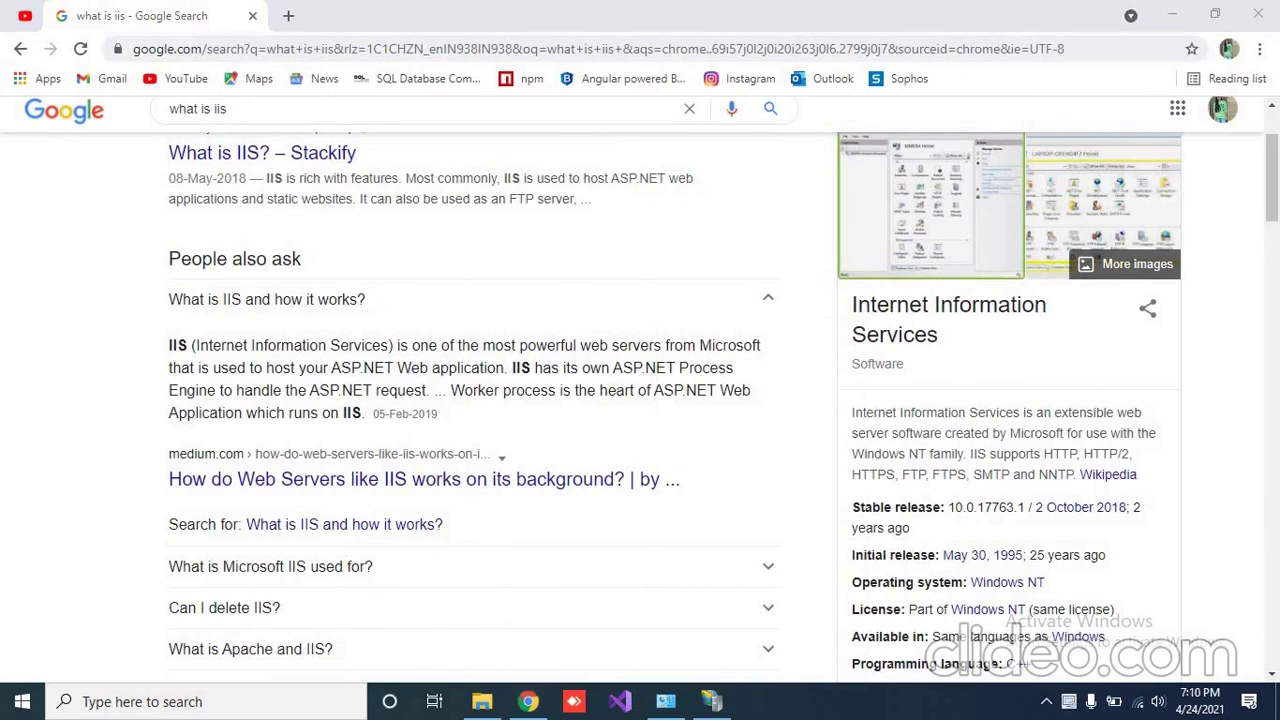
click(714, 704)
click(714, 704)
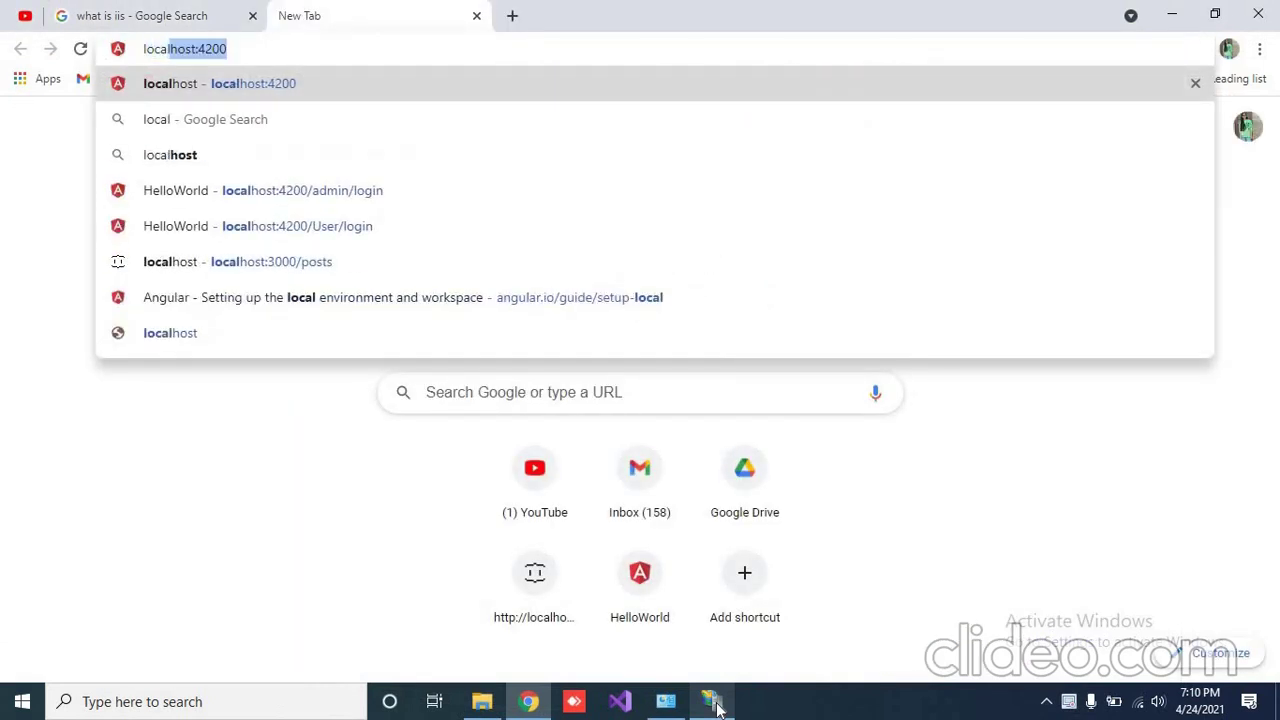
key(shift+Left)
key(shift+Left)
key(shift+Left)
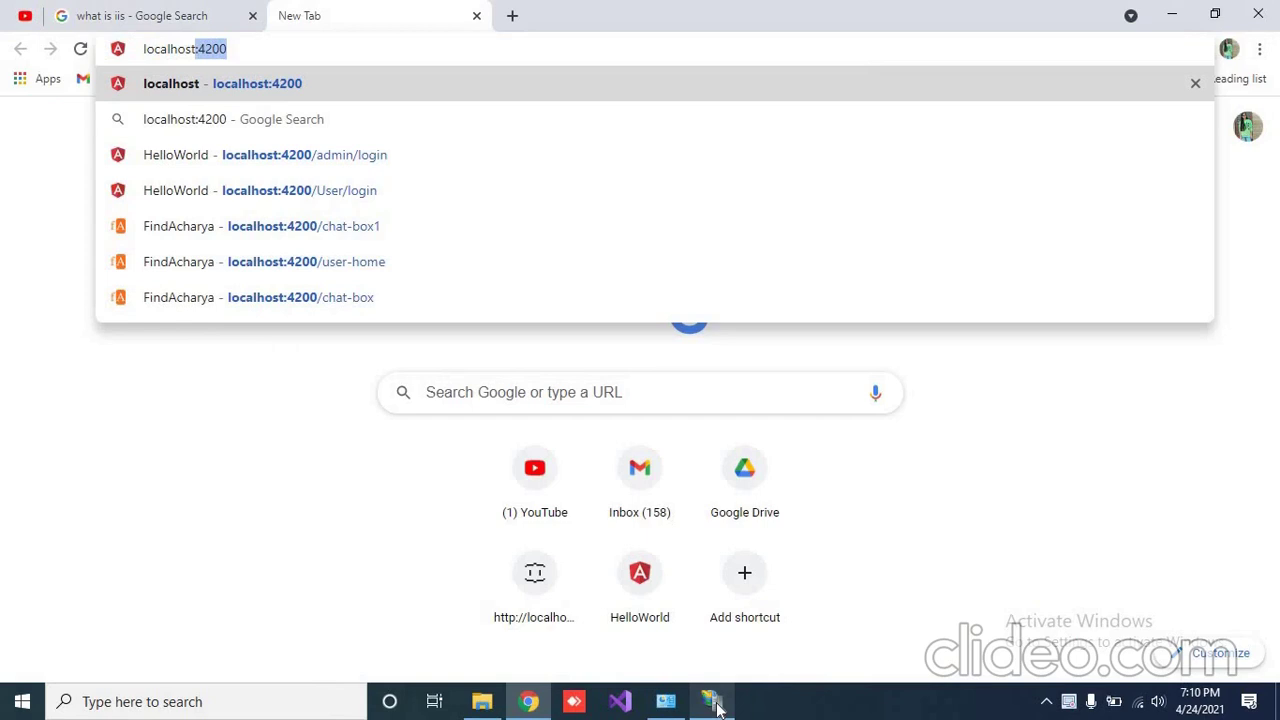
key(BackSpace)
key(BackSpace)
key(Return)
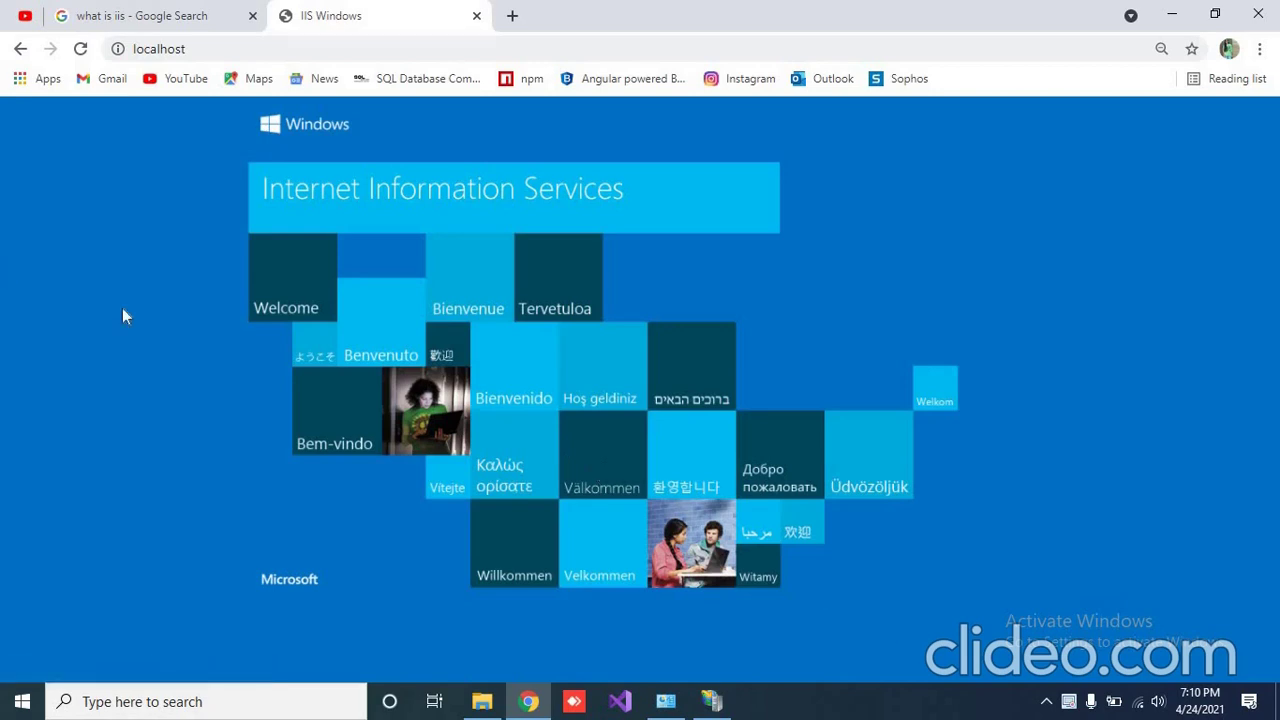
Step: Reopen Windows Features from Control Panel Programs and untick Internet Information Services
click(665, 701)
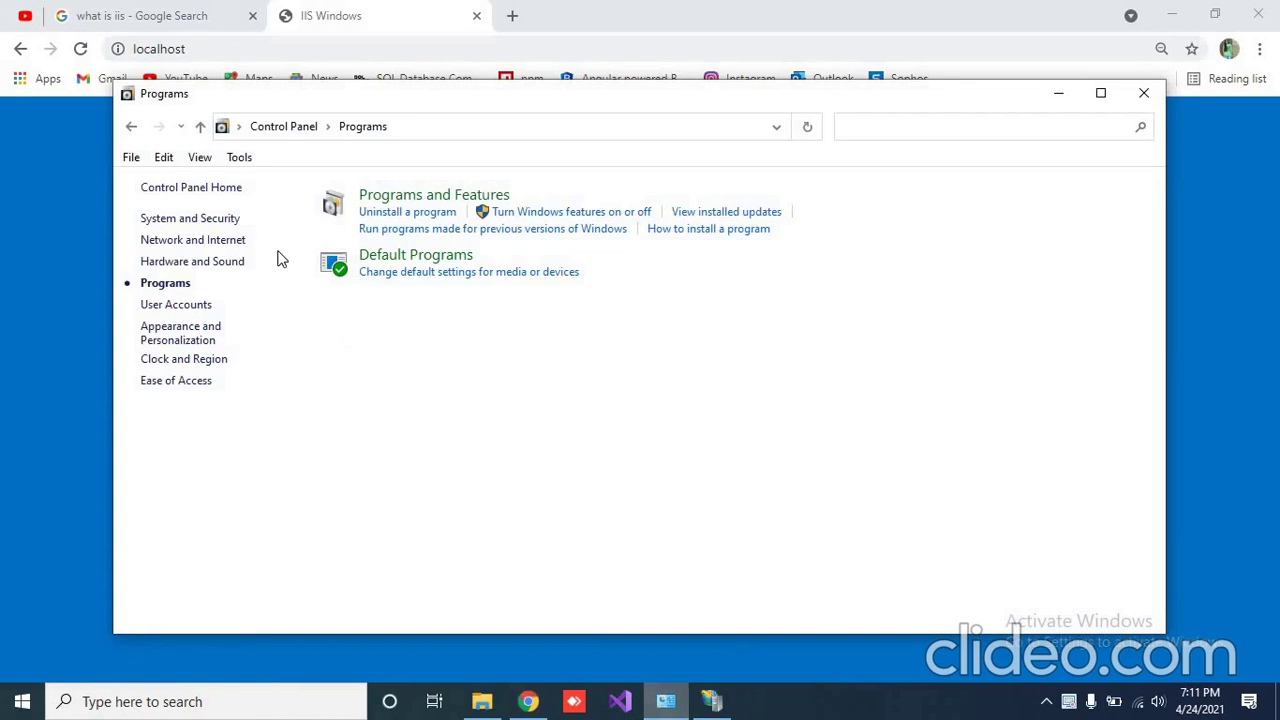
click(528, 211)
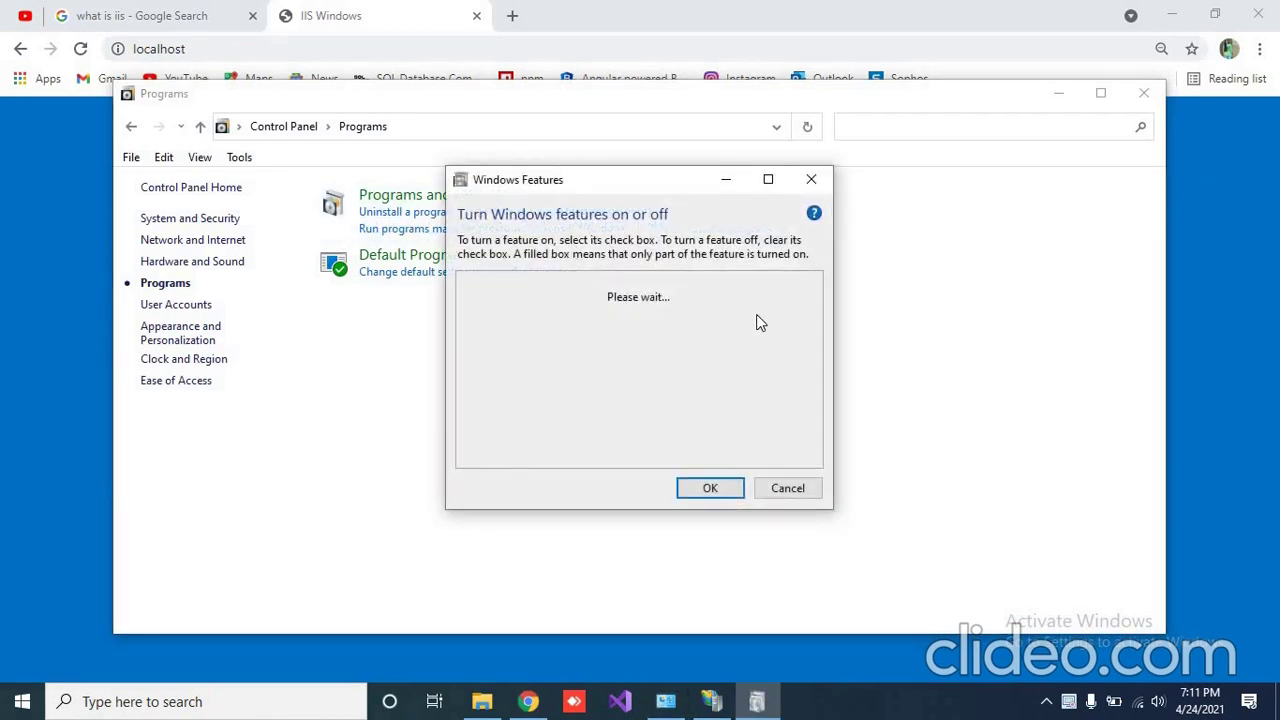
scroll(811, 318, down, 2)
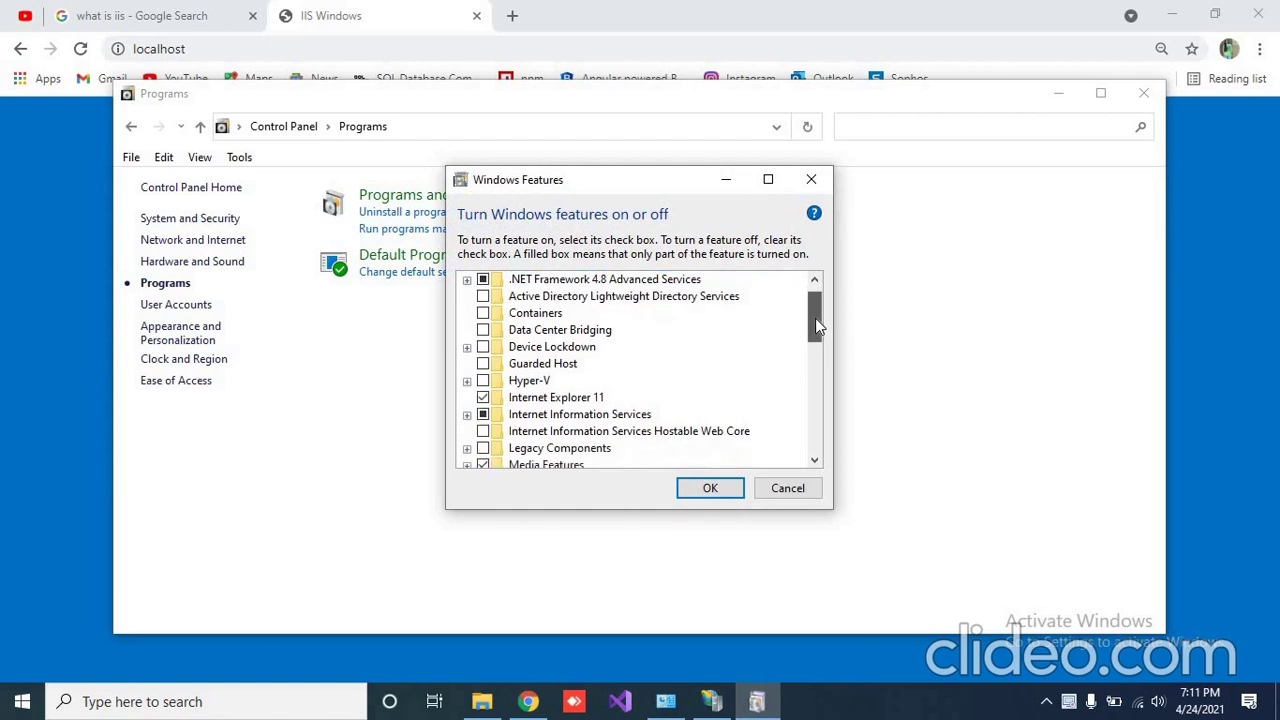
click(483, 398)
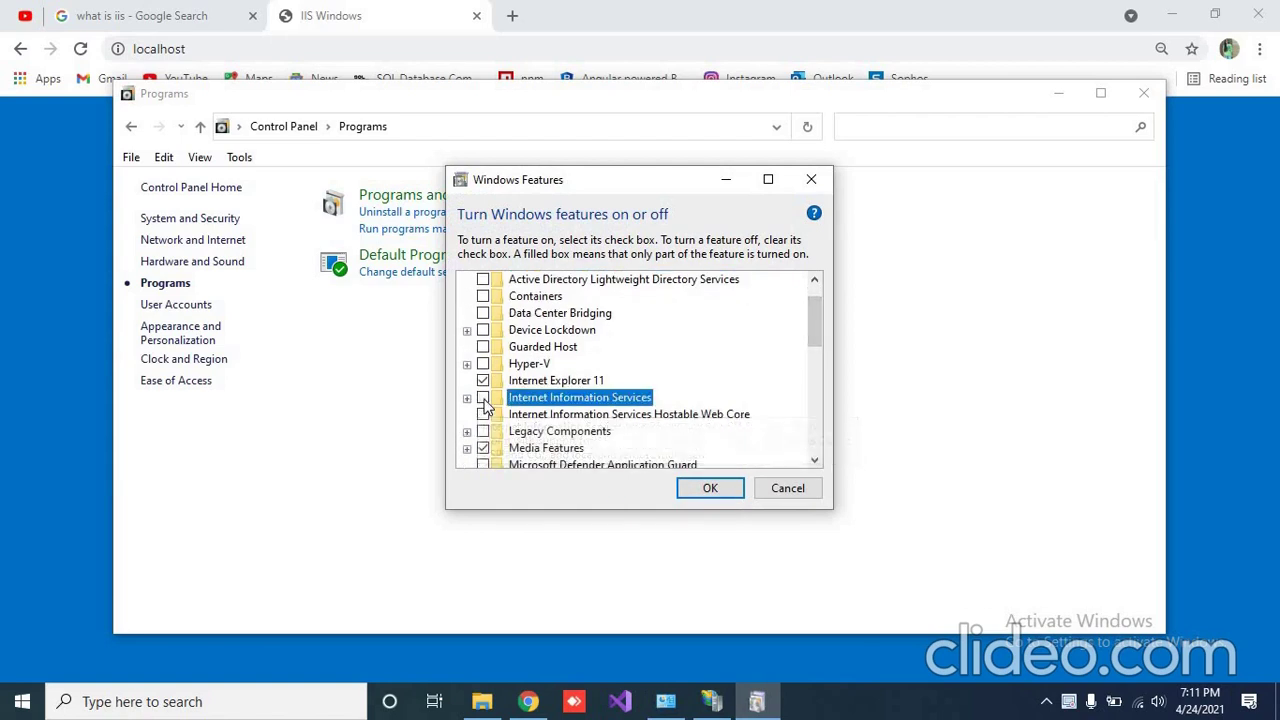